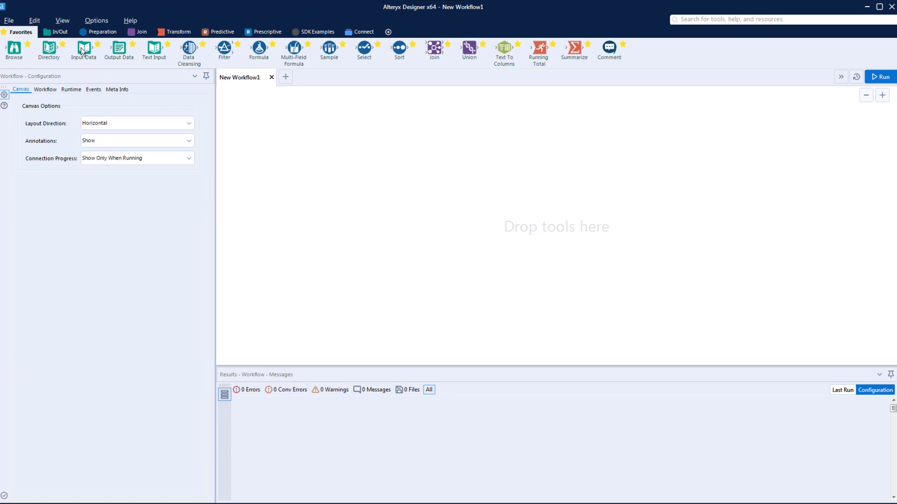
Add a Text Input tool to the canvas and import the data_cleansing Excel file into it
click(66, 33)
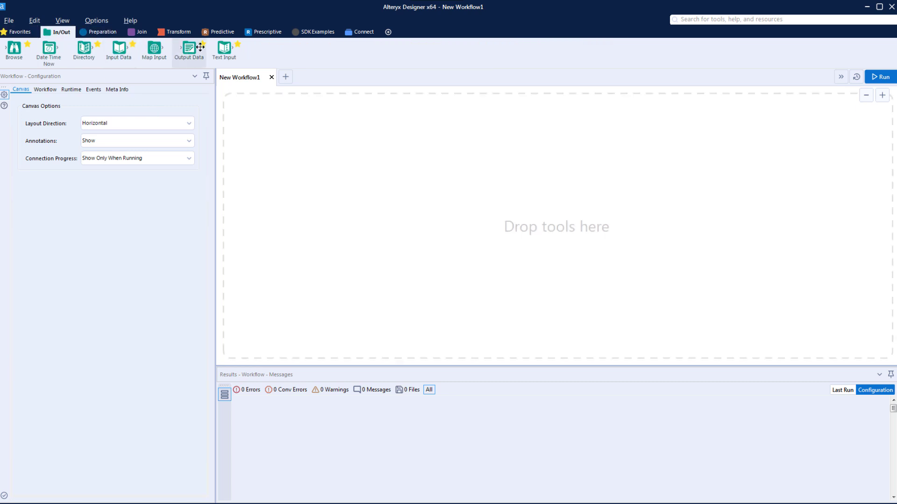
drag(225, 48, 305, 153)
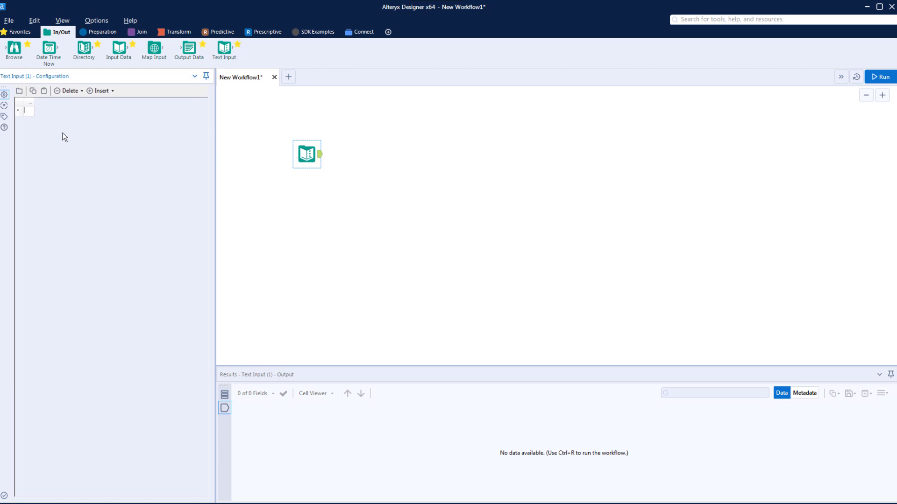
click(20, 91)
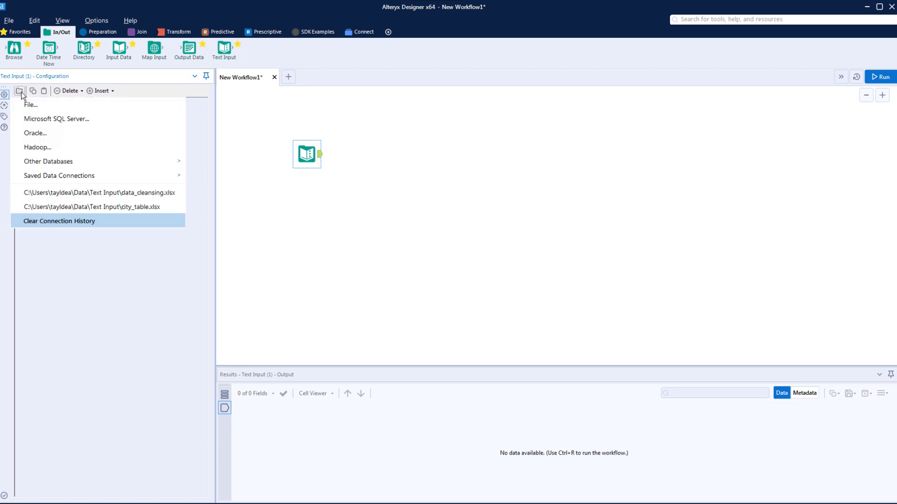
click(64, 109)
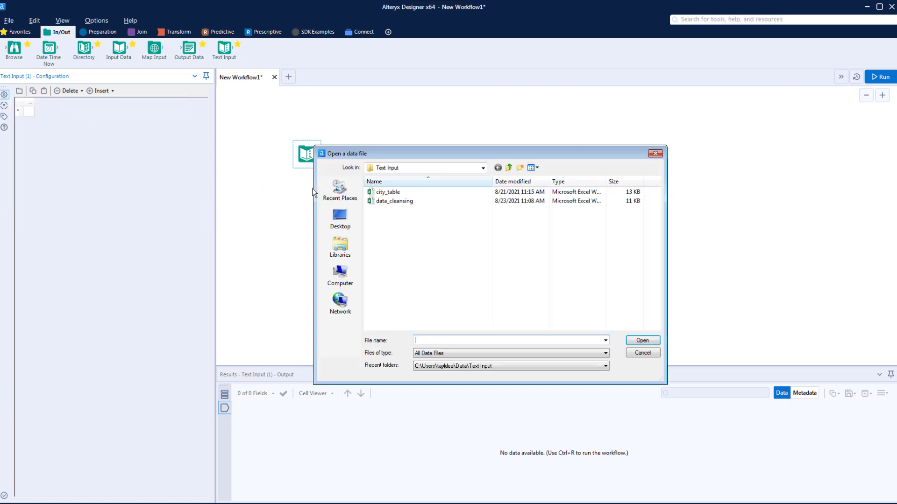
click(409, 200)
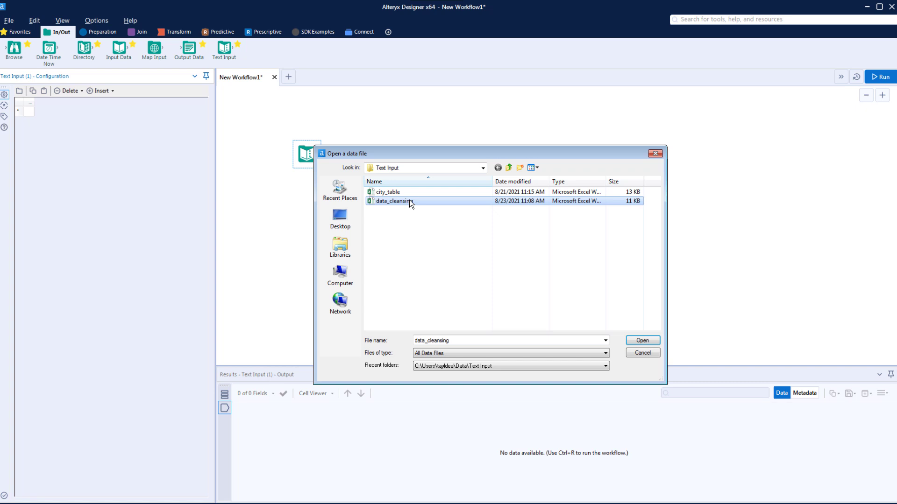
click(647, 342)
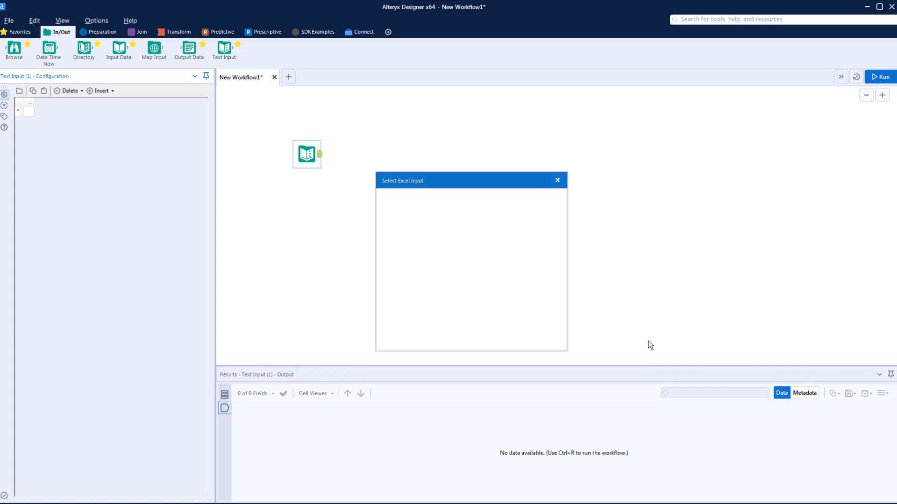
click(546, 334)
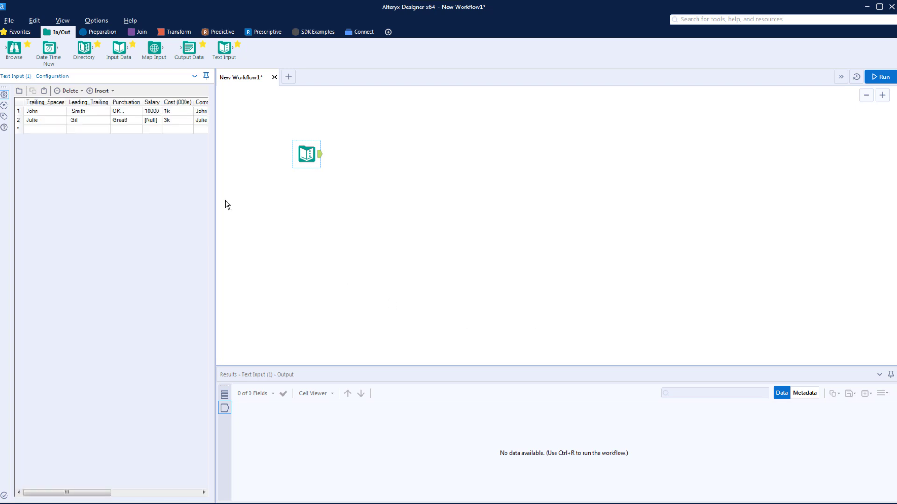
Widen the configuration area and examine the Trailing_Spaces, Leading_Trailing and Punctuation values of both rows for stray characters
drag(215, 185, 334, 187)
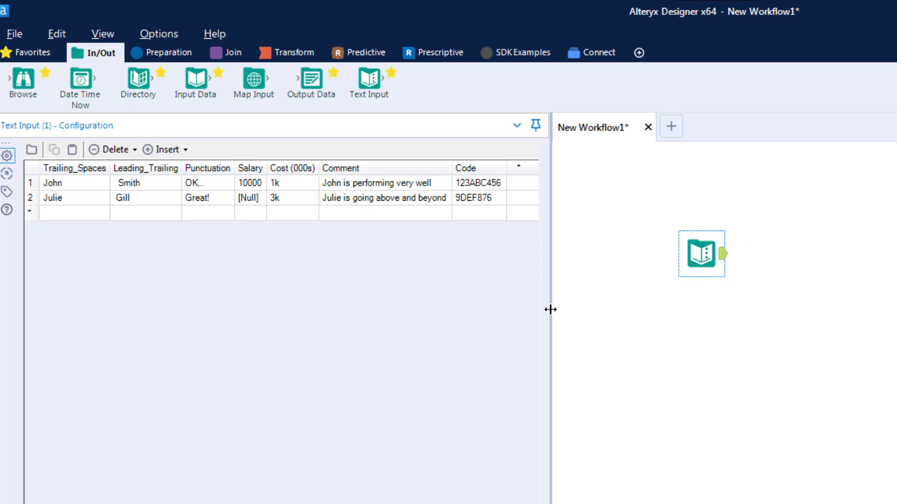
click(76, 184)
click(77, 198)
click(160, 181)
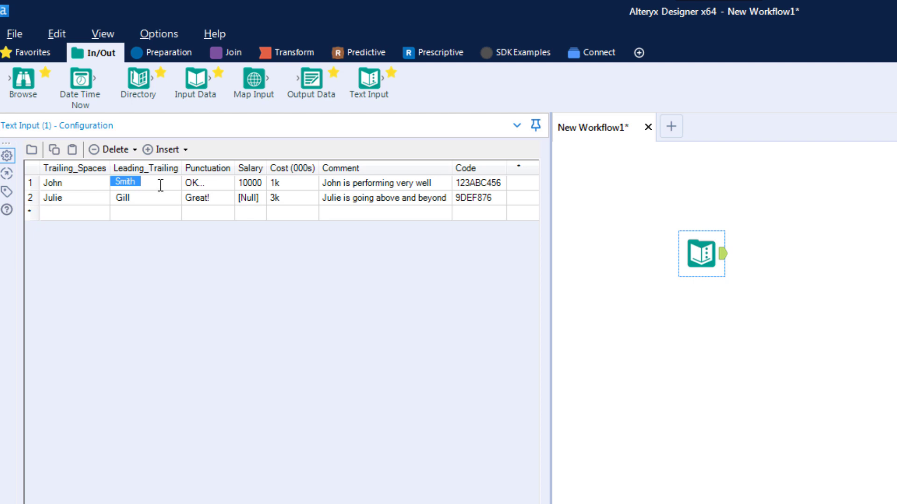
key(Down)
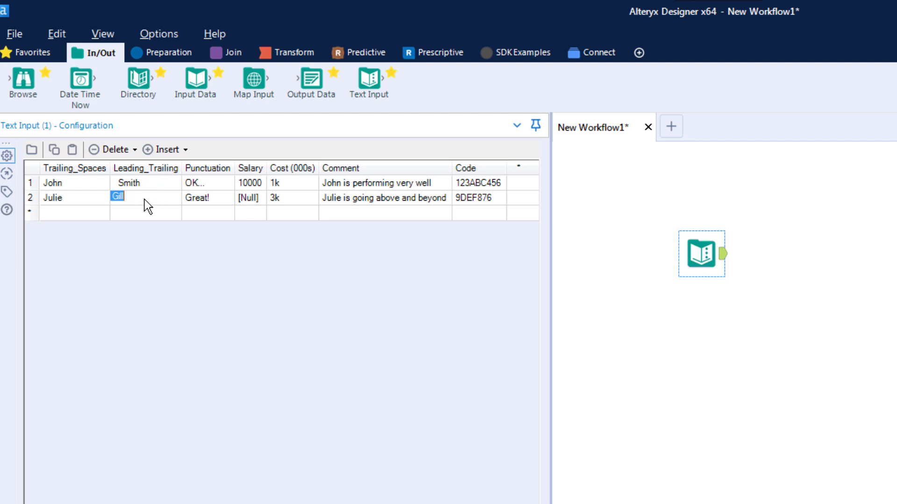
click(113, 197)
click(220, 188)
click(218, 200)
Clear the [Null] Salary entry in the second row and review the Cost (000s) and Code values
click(251, 198)
key(BackSpace)
click(293, 185)
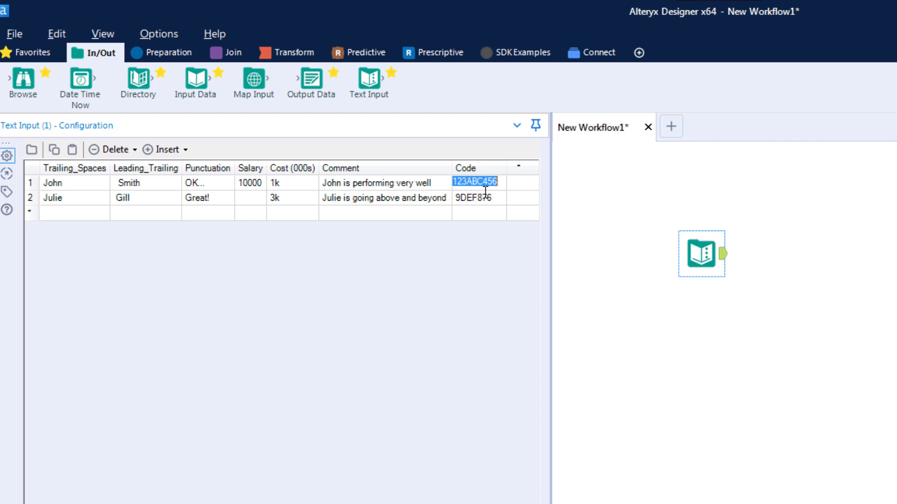
click(478, 197)
click(497, 231)
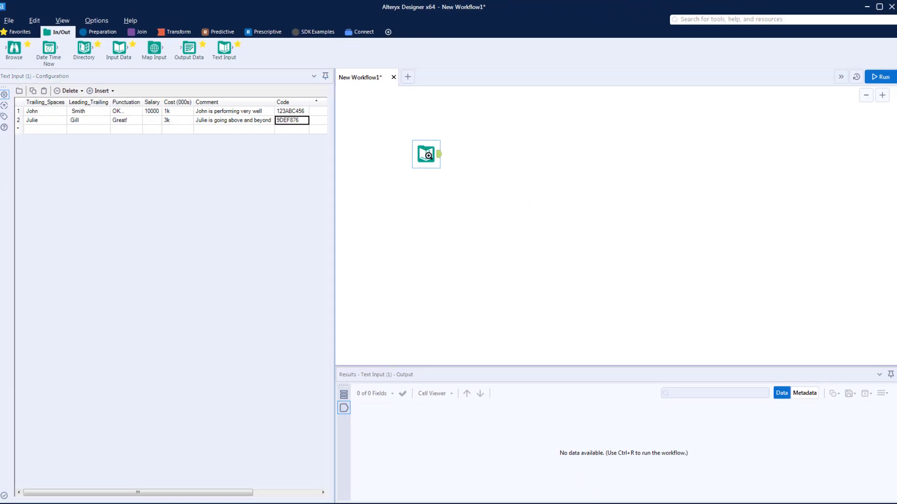
Add a Browse tool after the Text Input tool and run the workflow, dismissing the completion message
right_click(429, 155)
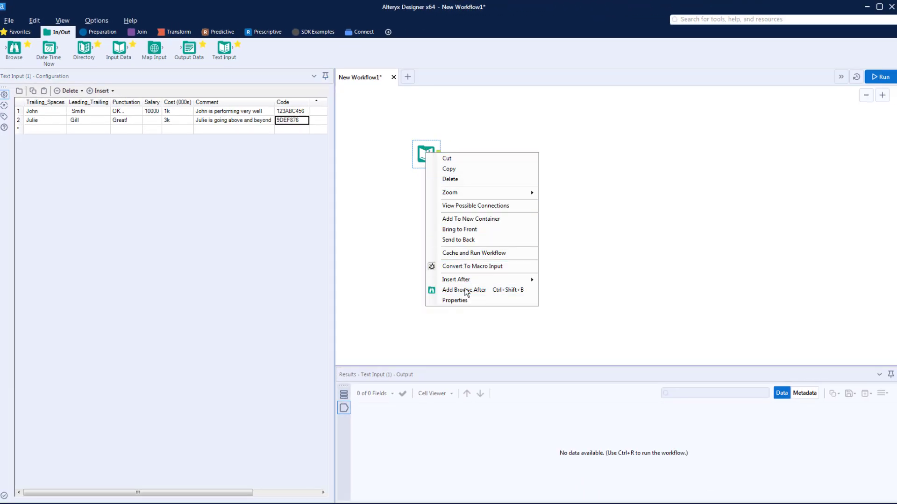
click(463, 290)
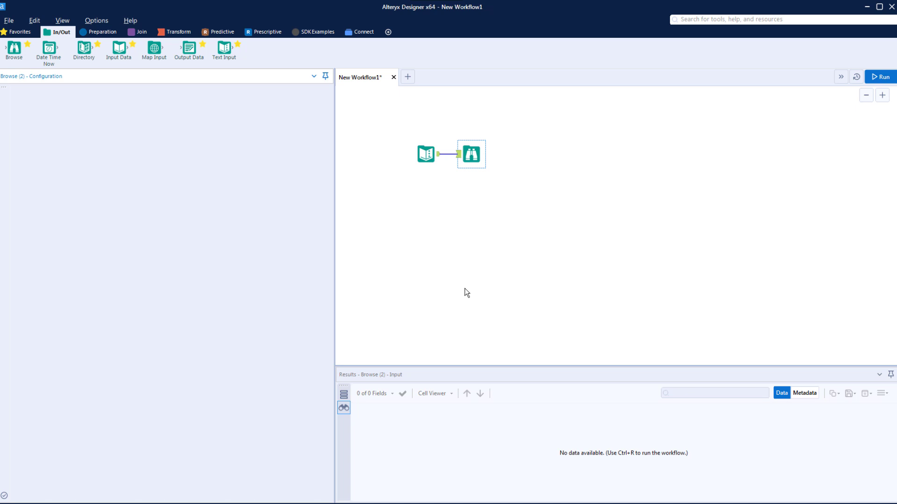
key(ctrl+r)
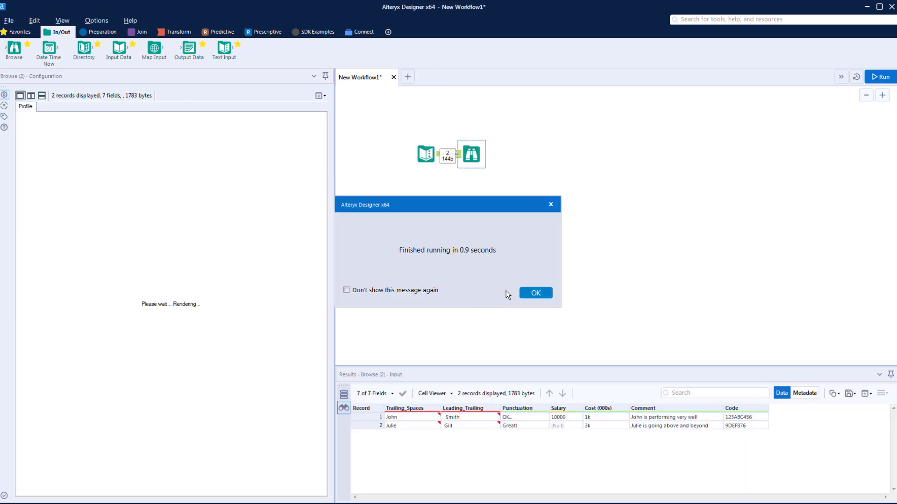
click(520, 290)
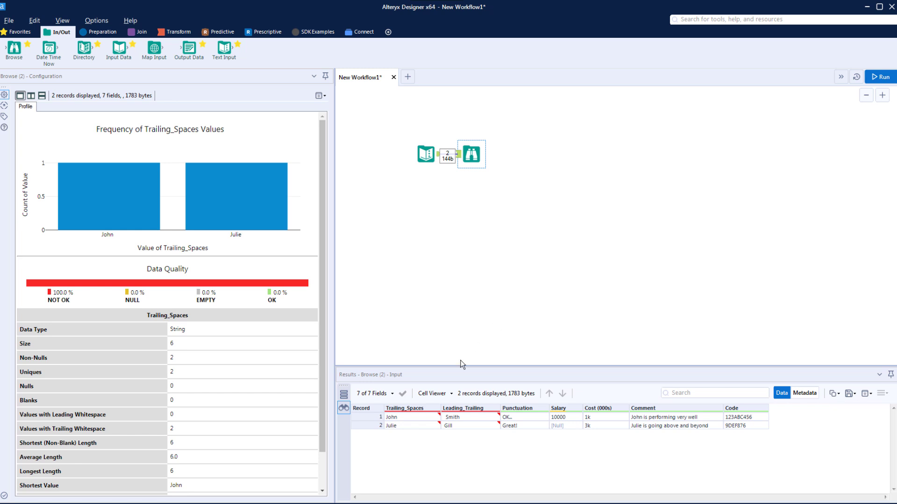
Examine the data profiles of the Trailing_Spaces and Leading_Trailing fields for leading and trailing whitespace
click(411, 408)
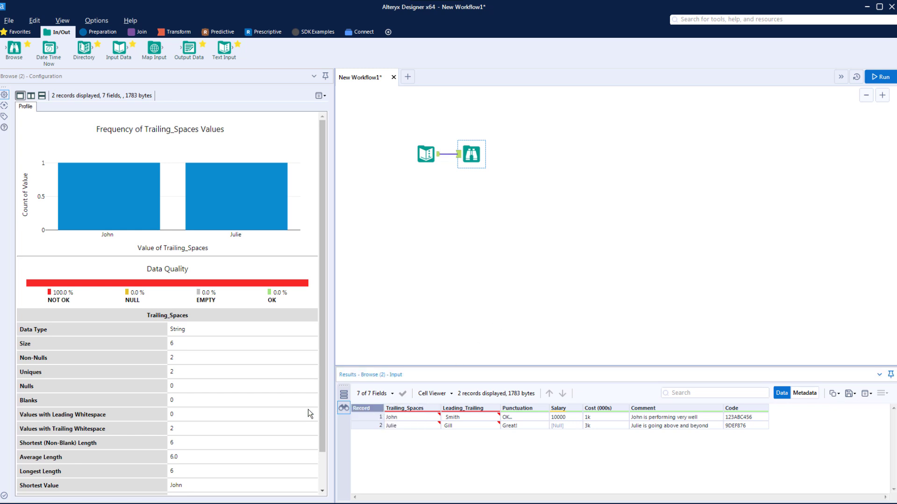
drag(321, 412, 322, 453)
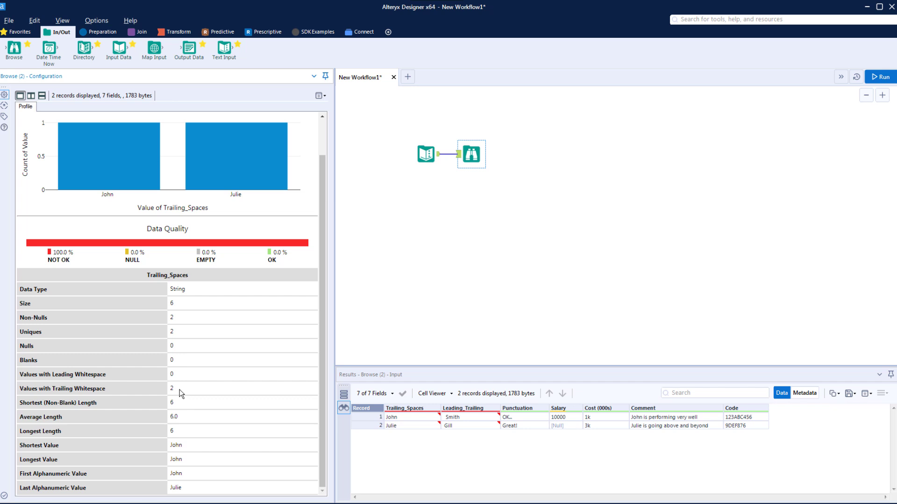
mouse_move(411, 422)
click(476, 411)
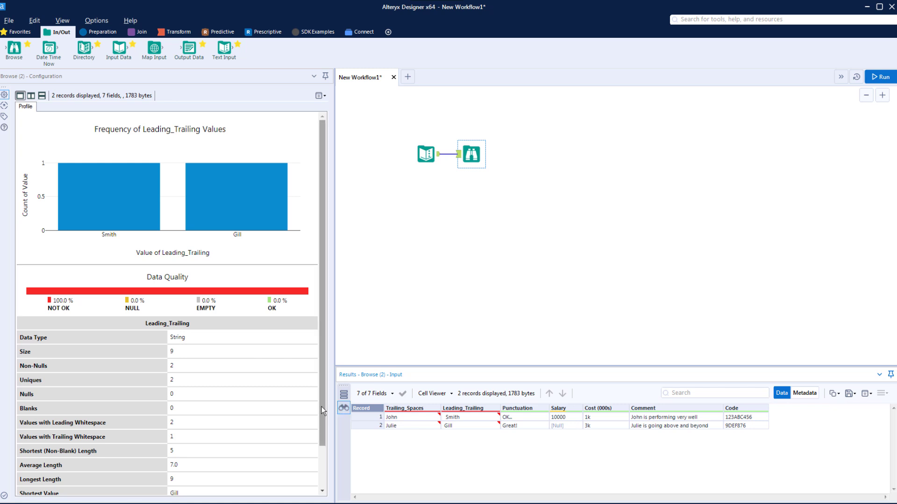
drag(321, 407, 320, 439)
scroll(307, 441, down, 1)
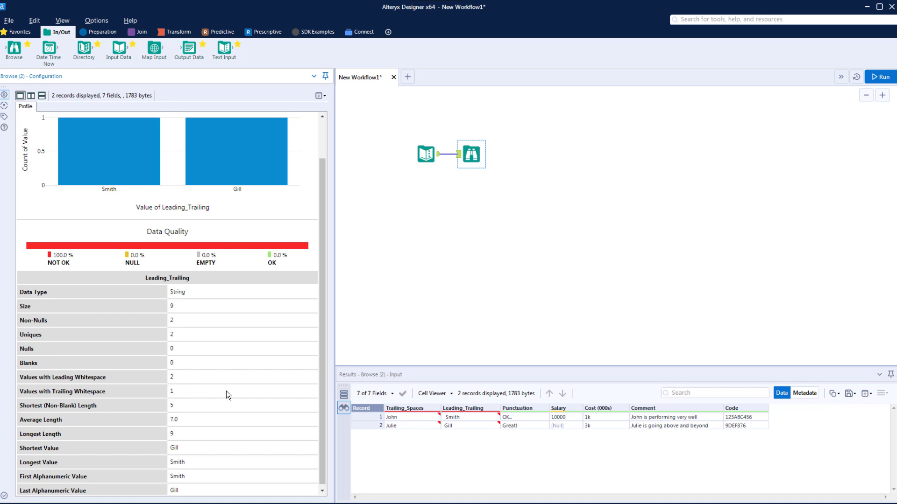
mouse_move(470, 416)
Examine the data profiles of the Punctuation, Salary, Cost (000s) and Code fields
click(528, 410)
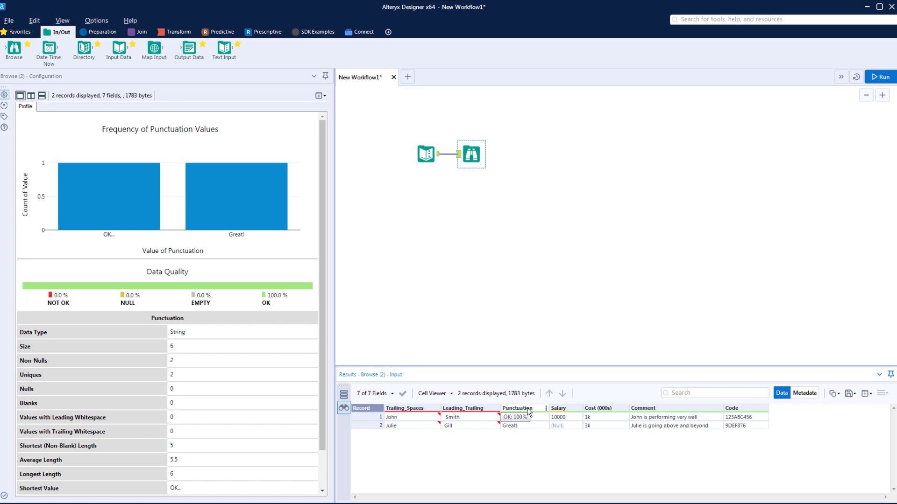
click(567, 410)
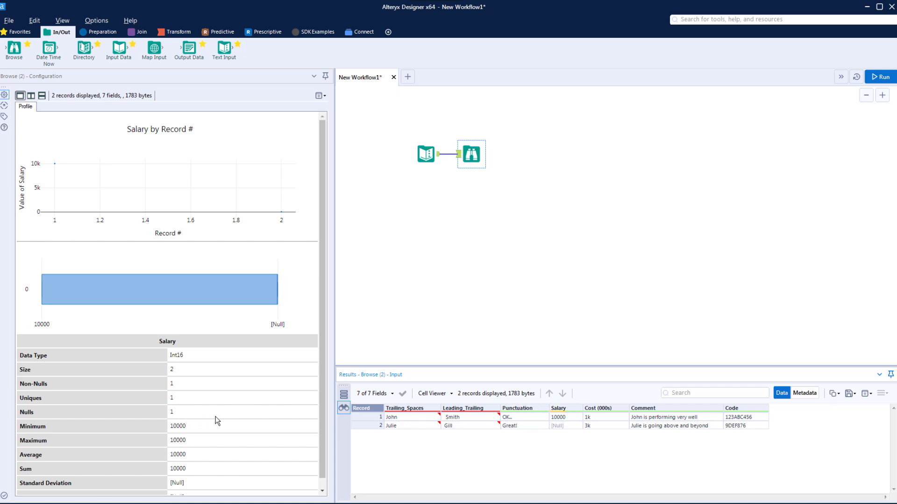
click(604, 409)
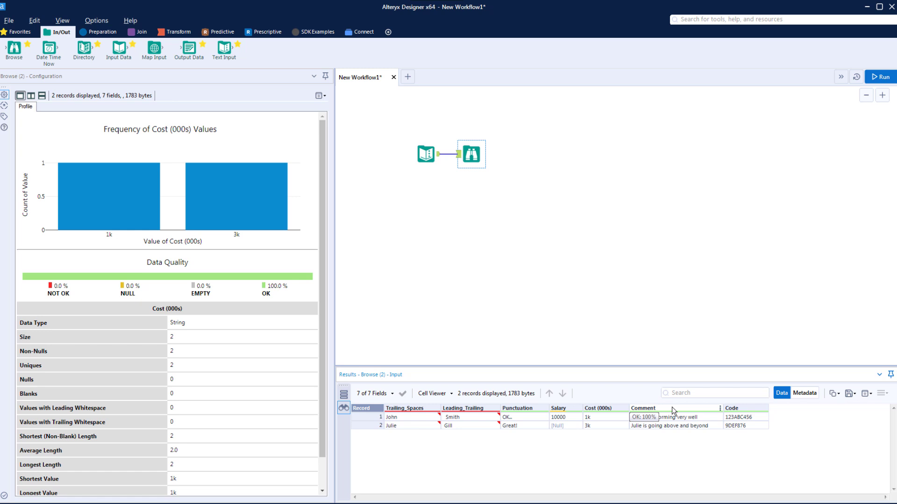
click(748, 408)
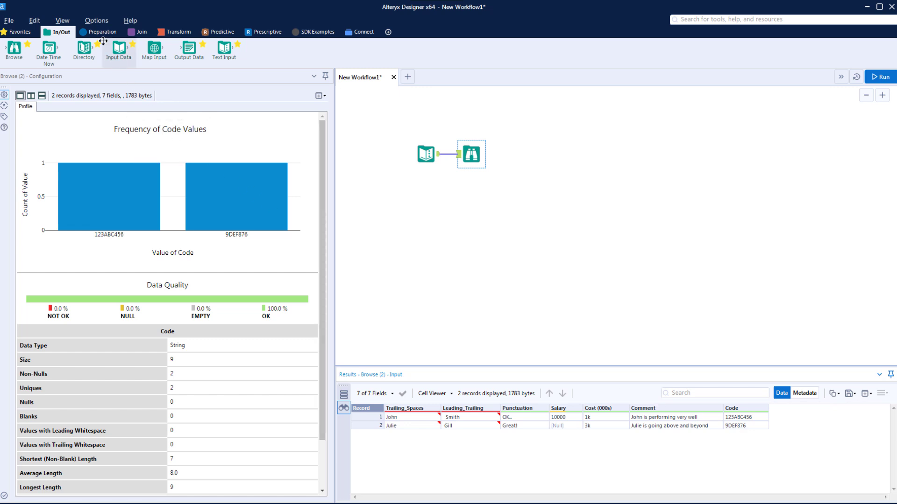
Add a Data Cleansing tool below the Browse tool, connected to the Text Input tool's output
click(103, 33)
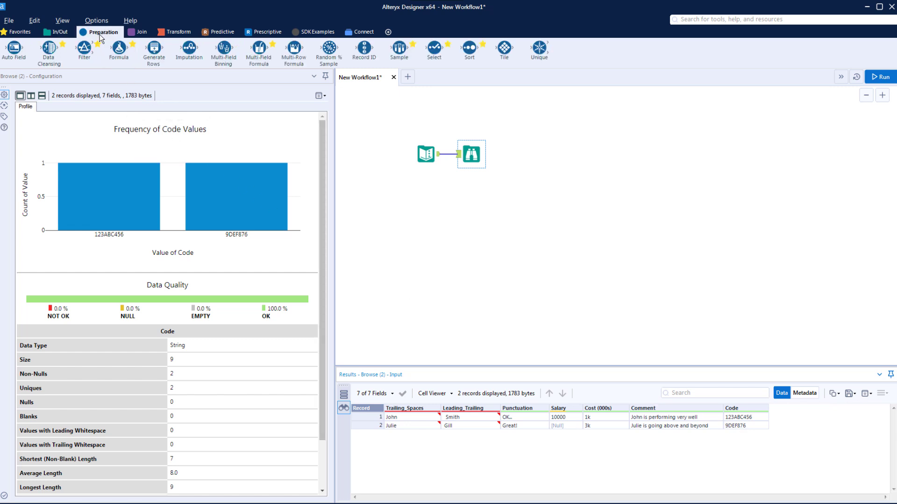
mouse_move(46, 50)
drag(47, 50, 472, 182)
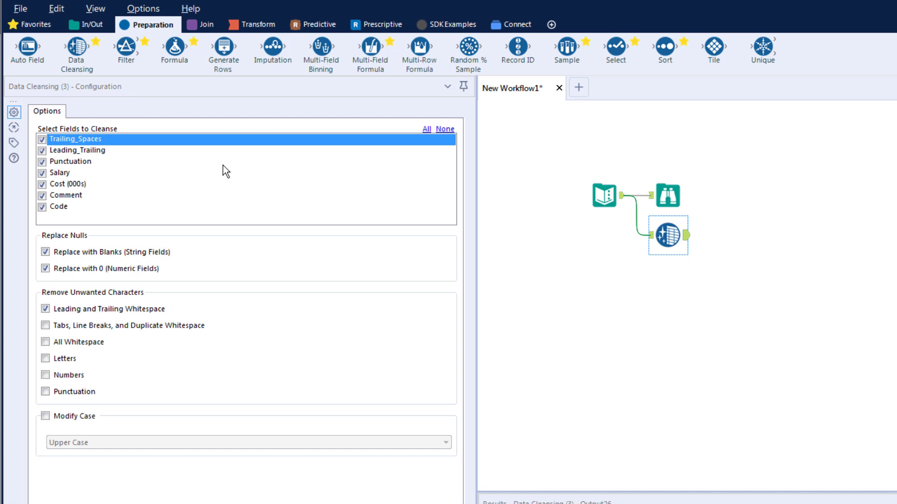
Exclude the Salary, Comment and Leading_Trailing fields from cleansing and include all three again
click(42, 173)
click(45, 198)
click(42, 151)
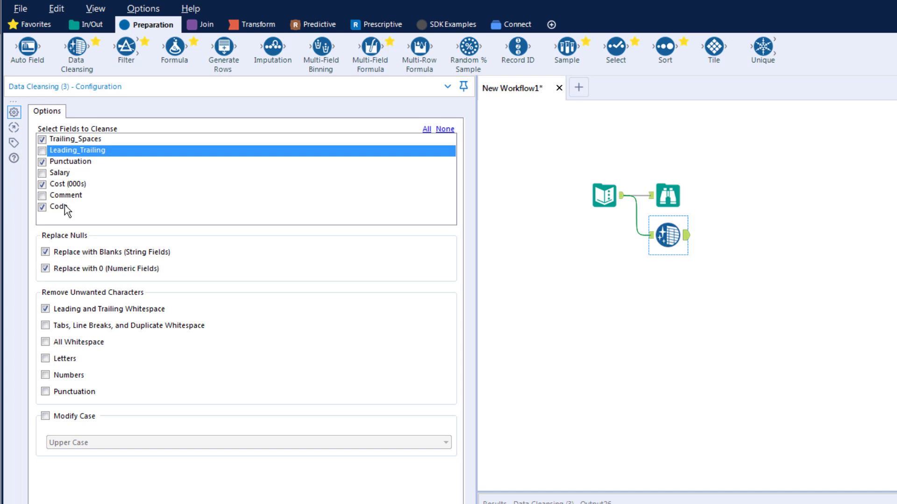
click(42, 151)
click(43, 173)
click(42, 195)
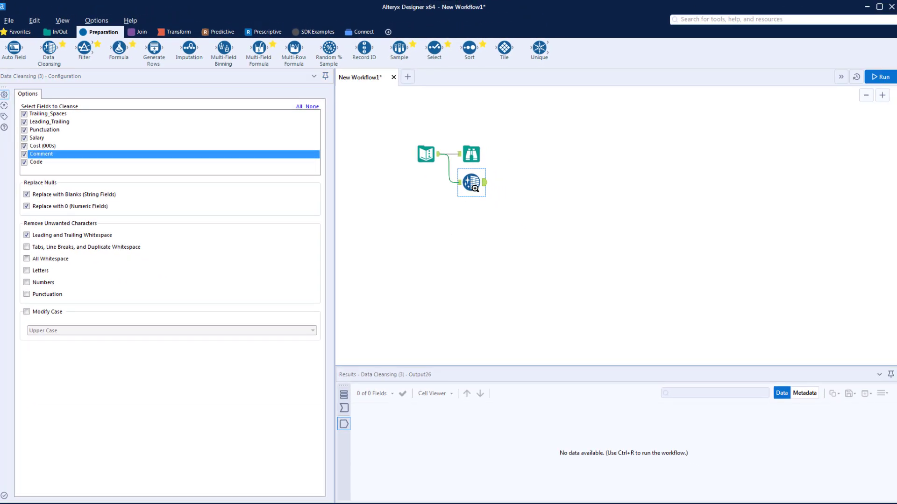
Add a Browse tool after the Data Cleansing tool and run the workflow, dismissing the completion message
right_click(472, 184)
click(514, 323)
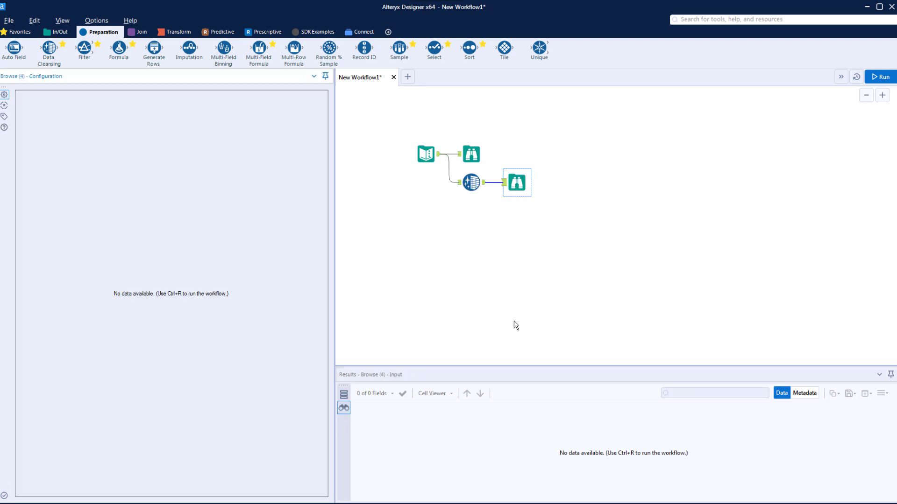
click(880, 78)
click(541, 290)
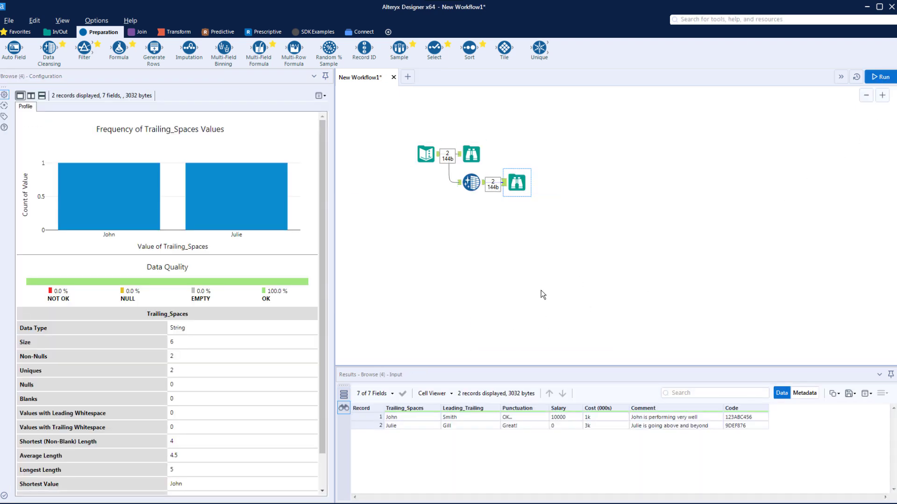
Compare the cleansed Trailing_Spaces, Leading_Trailing and Salary fields with the original data using the two Browse tools
click(518, 181)
click(413, 409)
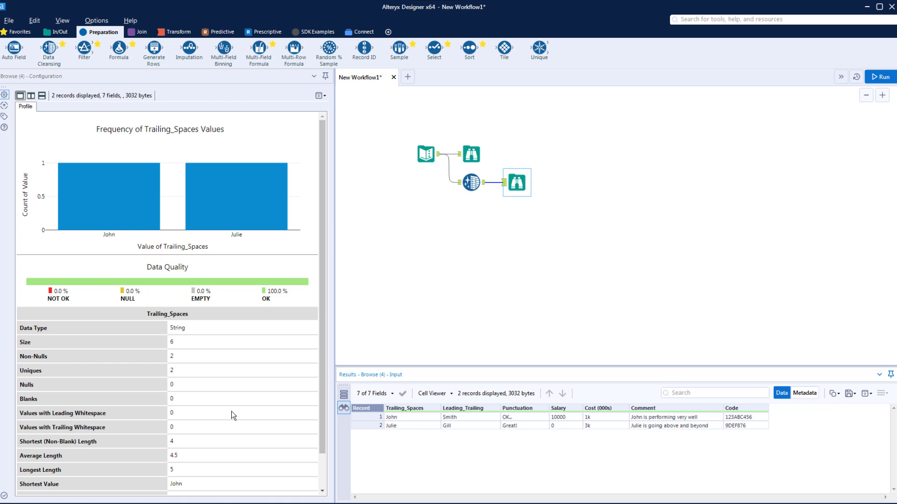
click(469, 410)
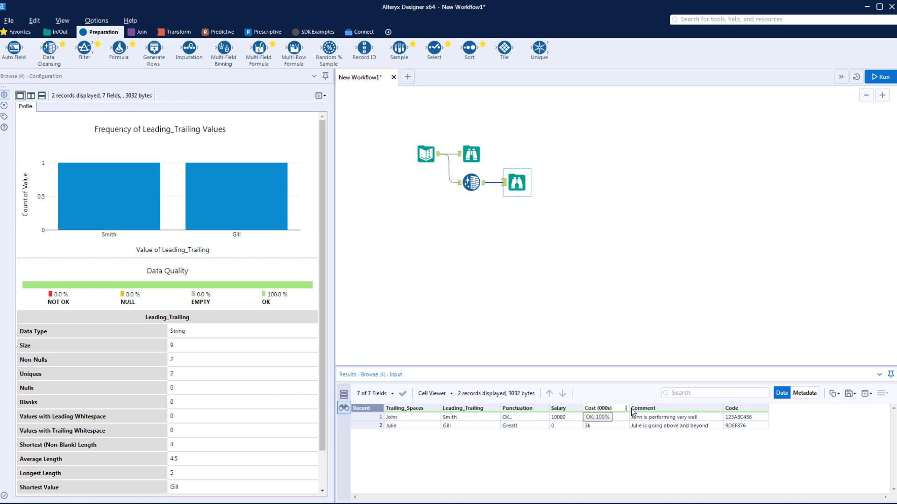
click(469, 152)
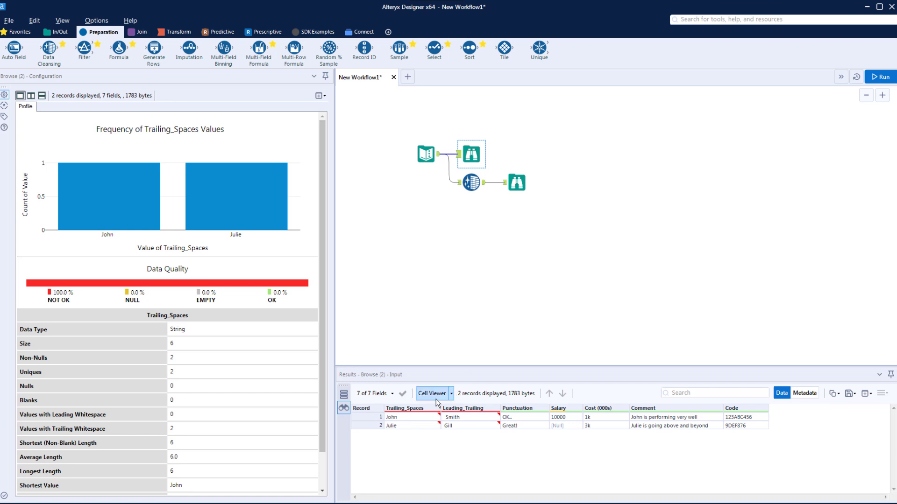
mouse_move(569, 411)
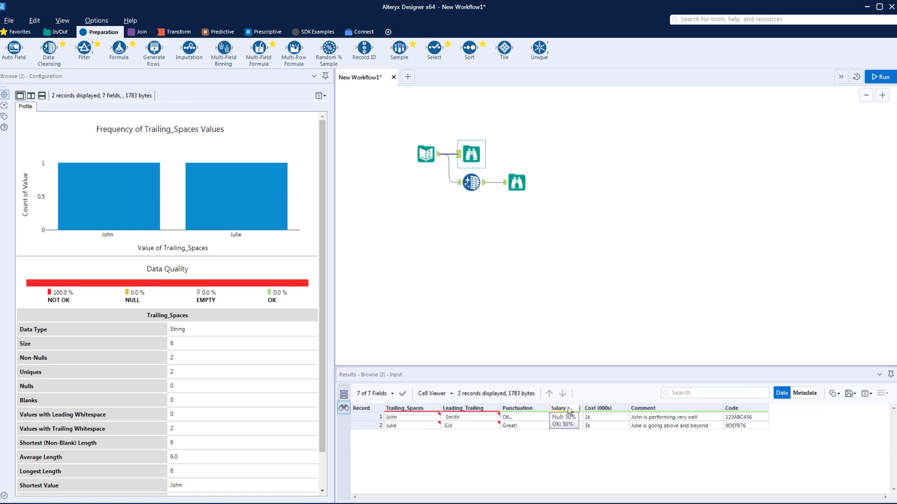
click(517, 182)
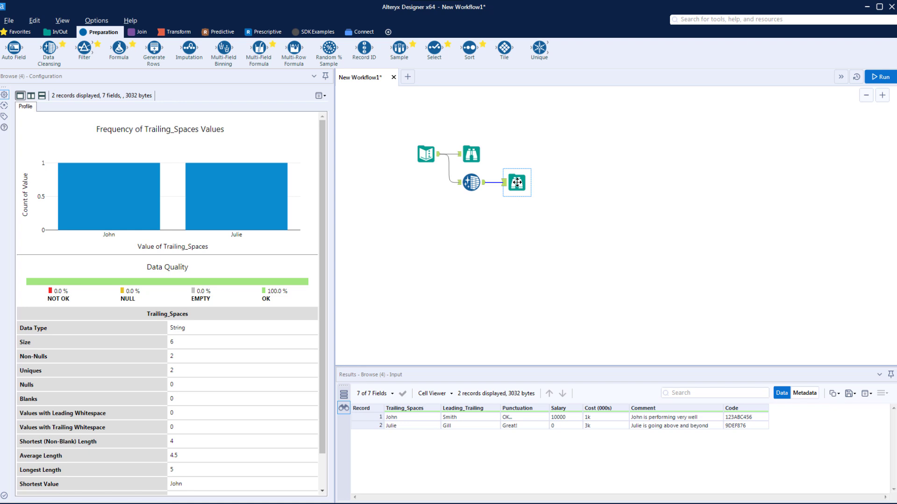
Enable removal of all whitespace in the Data Cleansing tool and run the workflow, dismissing the completion message
click(472, 182)
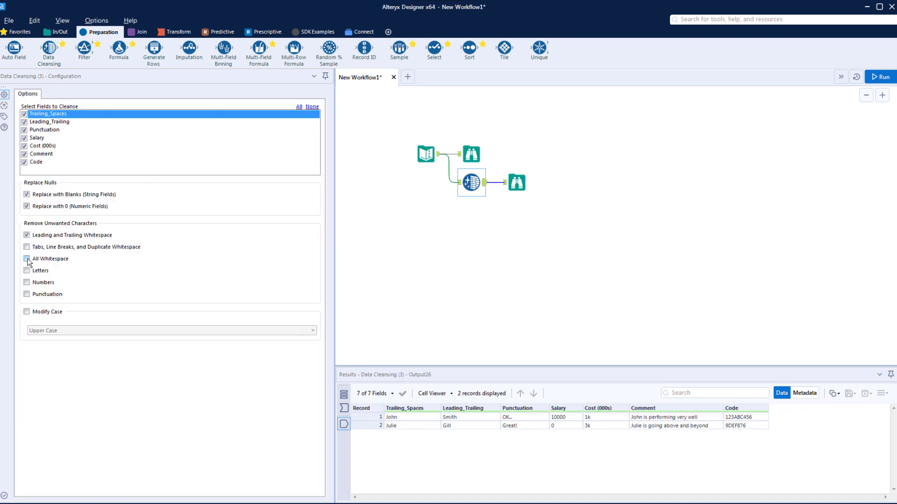
click(28, 259)
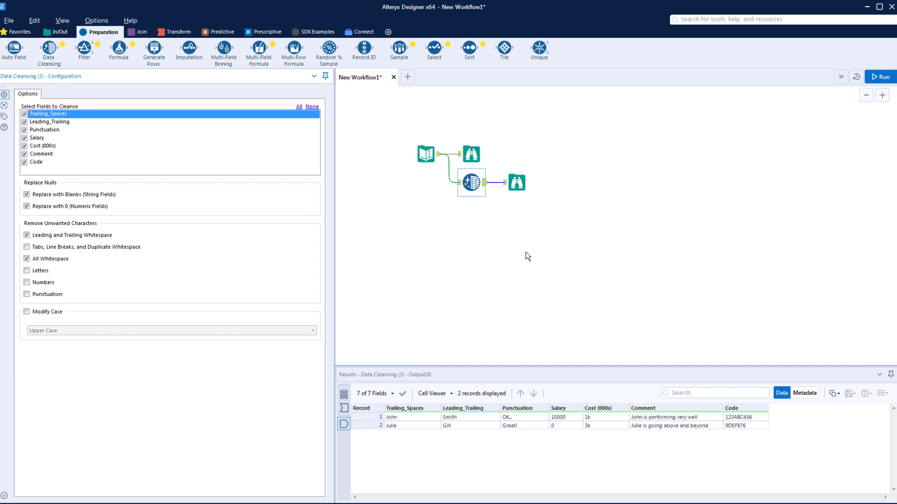
key(ctrl+r)
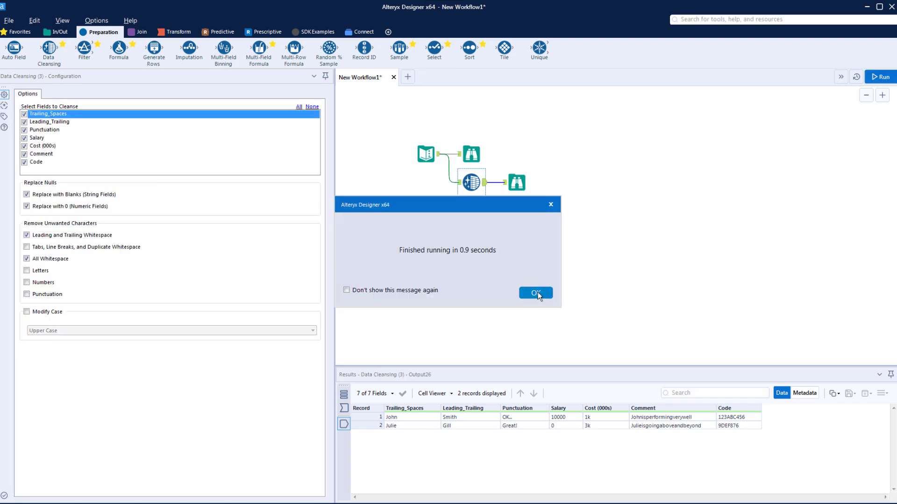
click(536, 293)
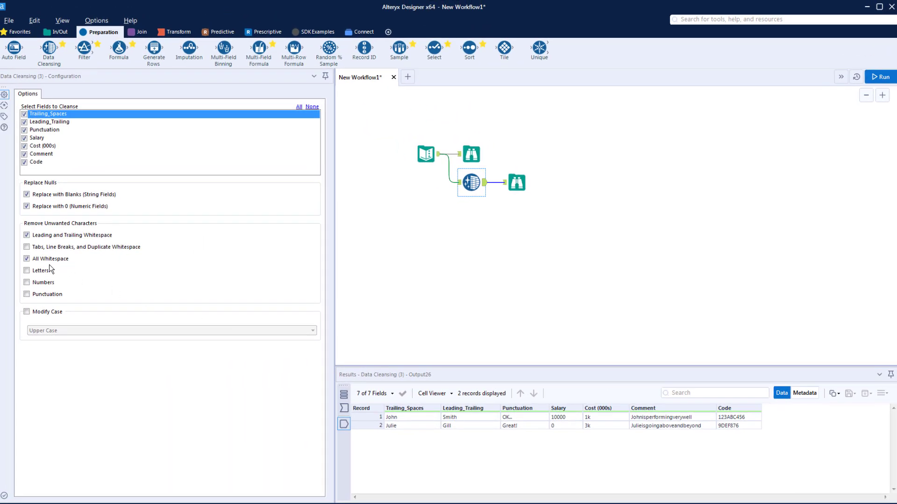
Switch the Data Cleansing tool from removing all whitespace to removing letters, and rerun the workflow
click(27, 259)
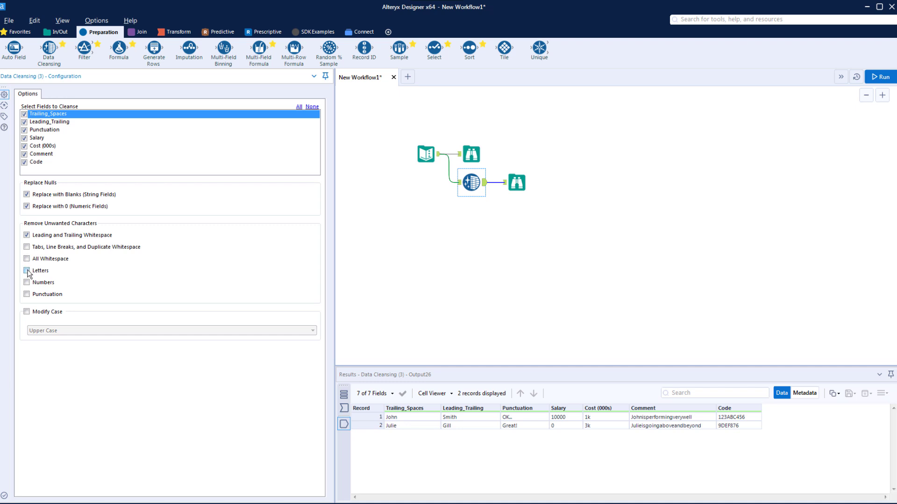
click(27, 271)
key(ctrl+r)
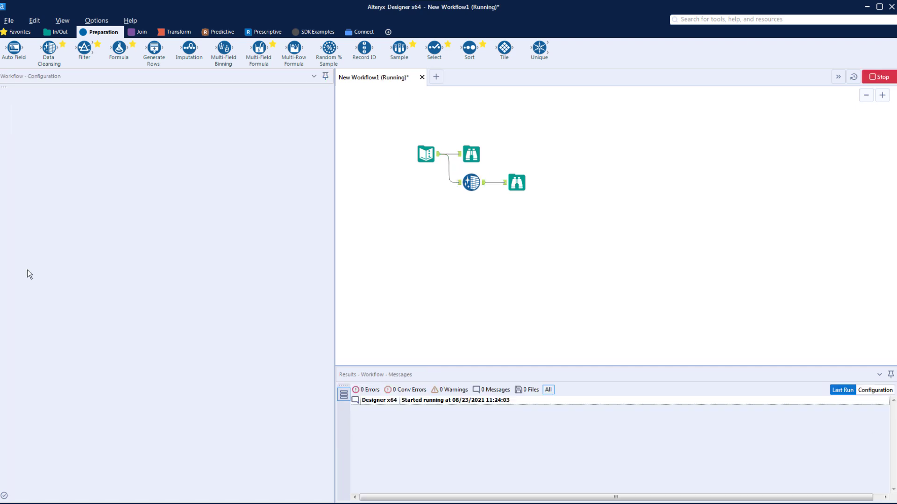
click(542, 293)
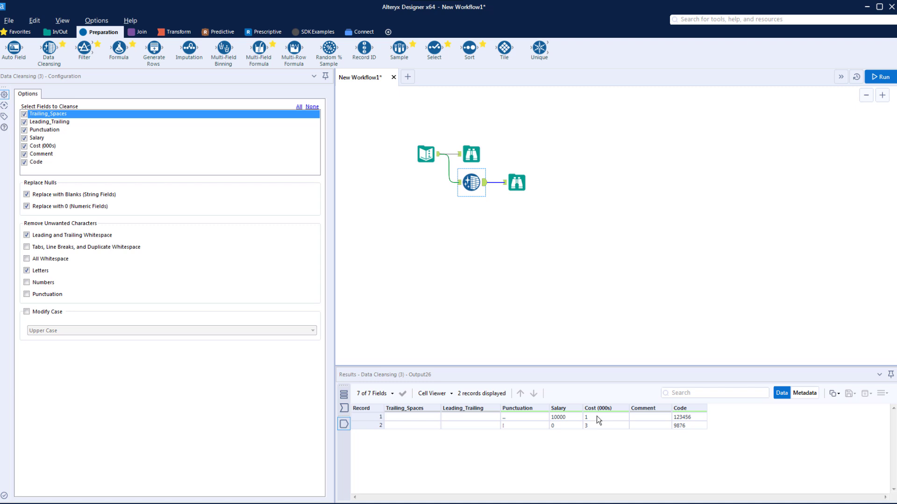
Set the Data Cleansing tool to remove numbers and punctuation instead of letters, and rerun the workflow
click(27, 270)
click(27, 282)
click(26, 295)
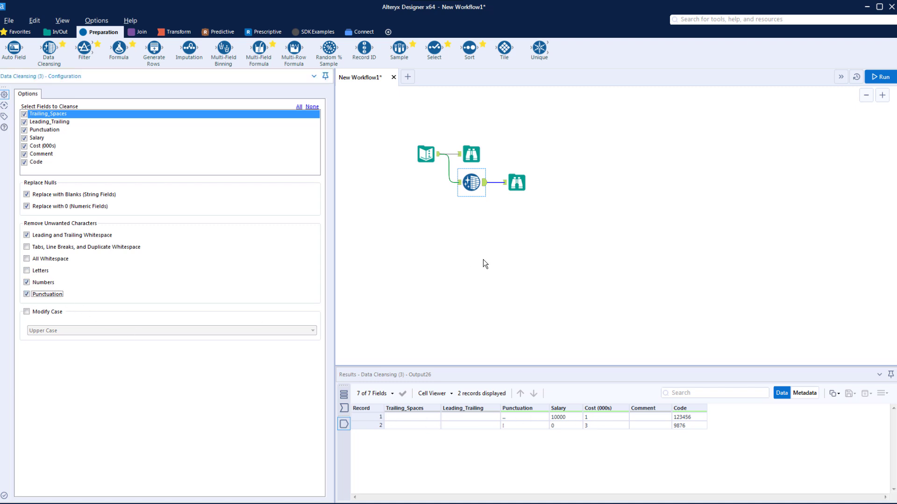
key(ctrl+r)
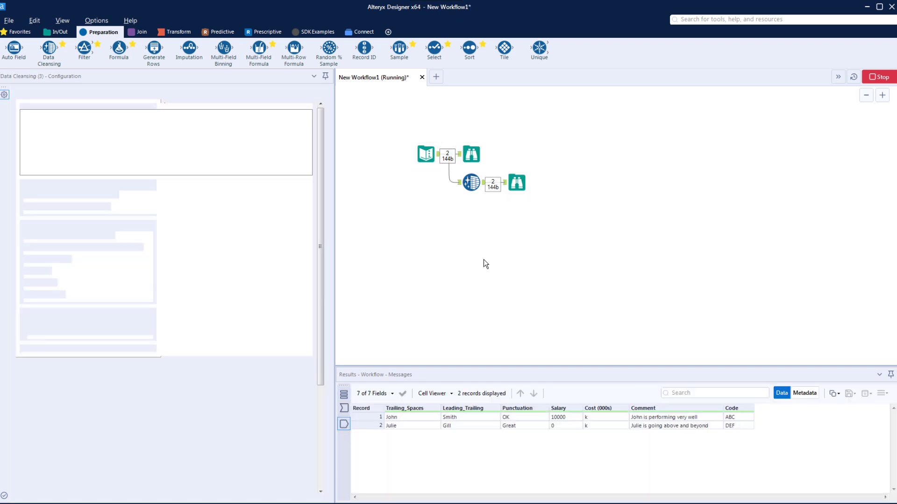
click(536, 294)
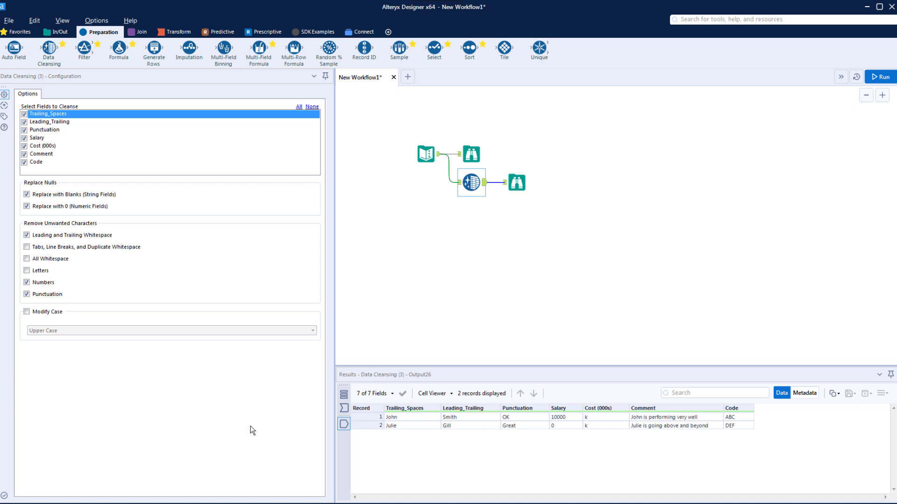
Enable Modify Case with Upper Case in the Data Cleansing tool and run the workflow
click(26, 312)
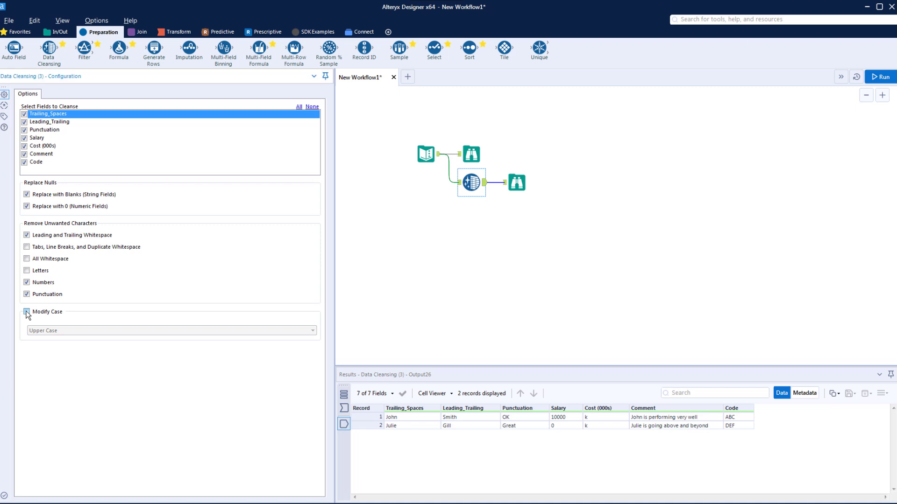
click(101, 331)
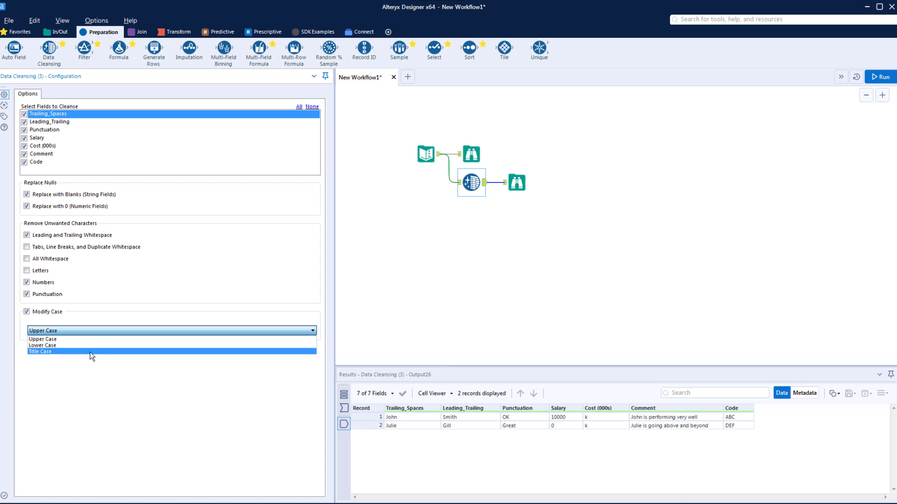
click(92, 339)
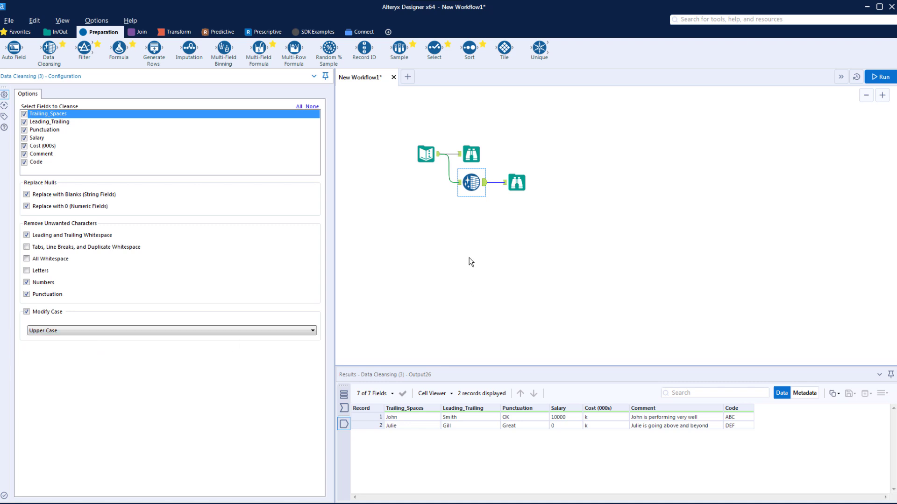
key(ctrl+r)
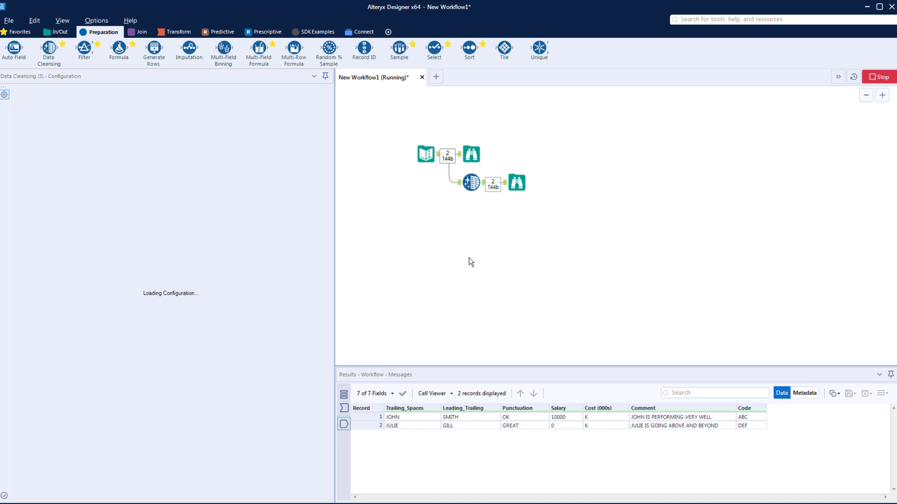
click(535, 293)
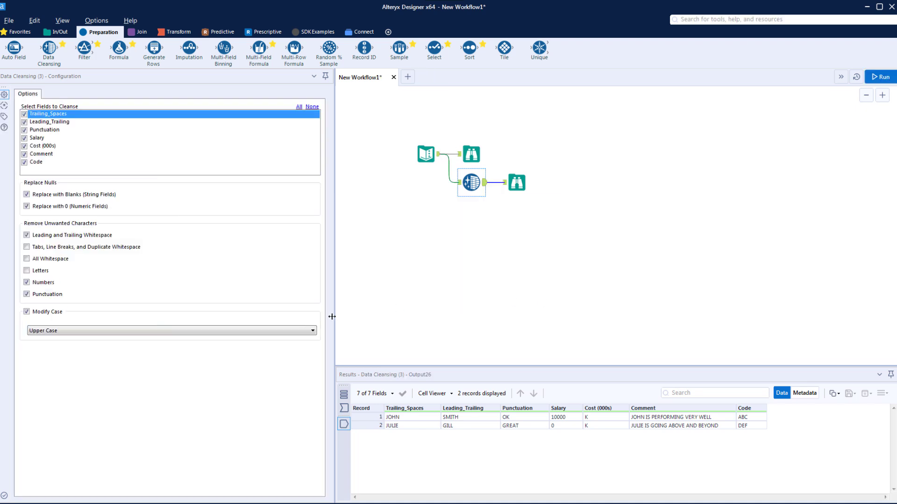
Change the case modification to Lower Case and rerun the workflow
click(268, 331)
click(264, 346)
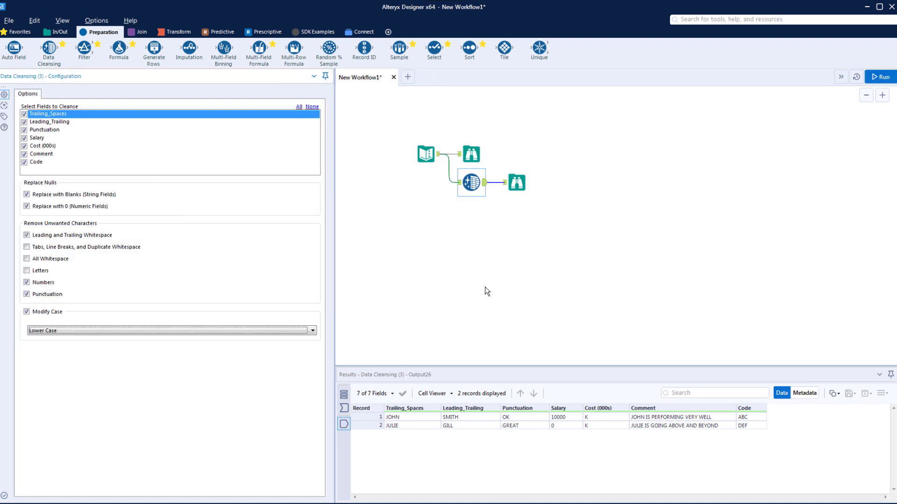
key(ctrl+r)
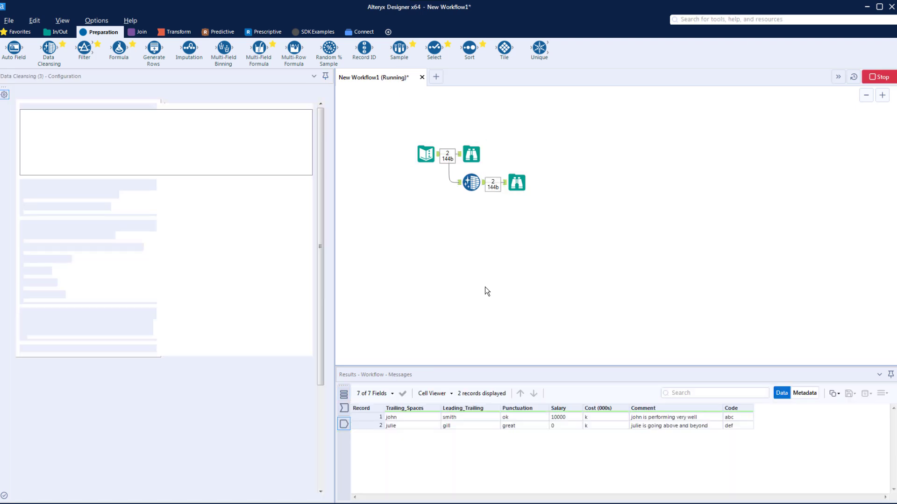
click(535, 293)
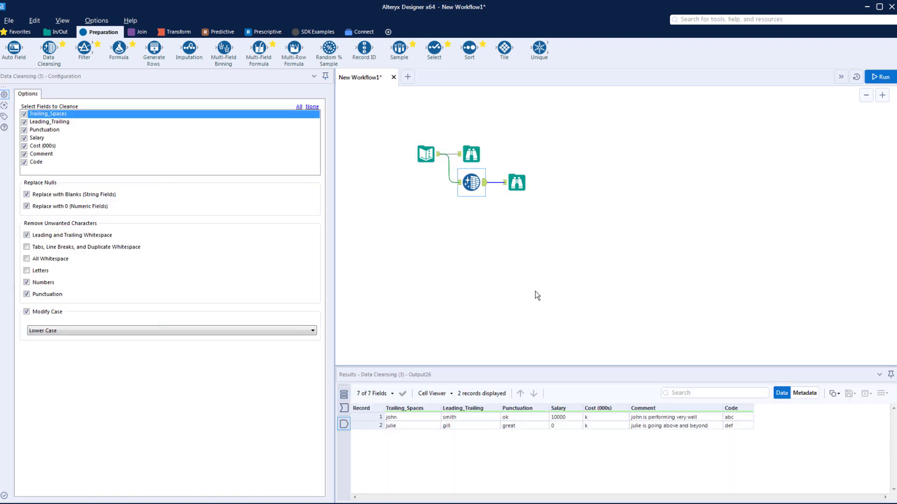
Change the case modification to Title Case and rerun the workflow, closing the completion message
click(286, 331)
click(265, 353)
key(ctrl+r)
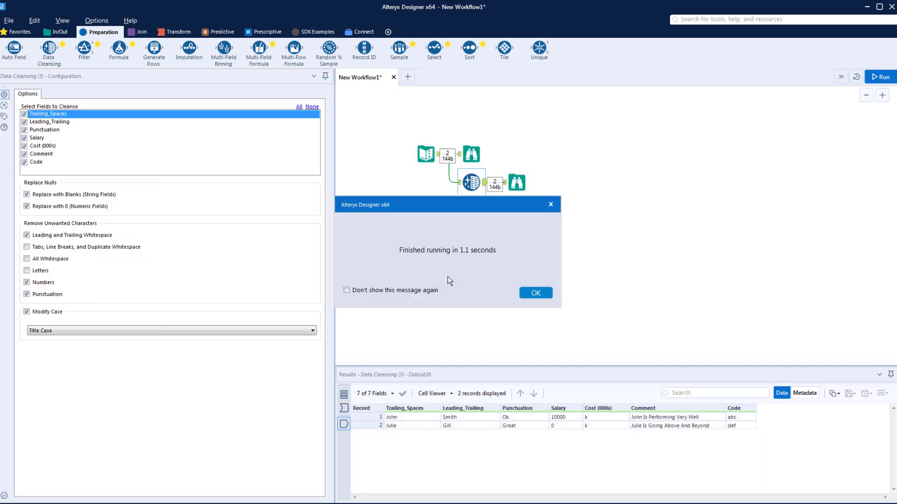
click(537, 292)
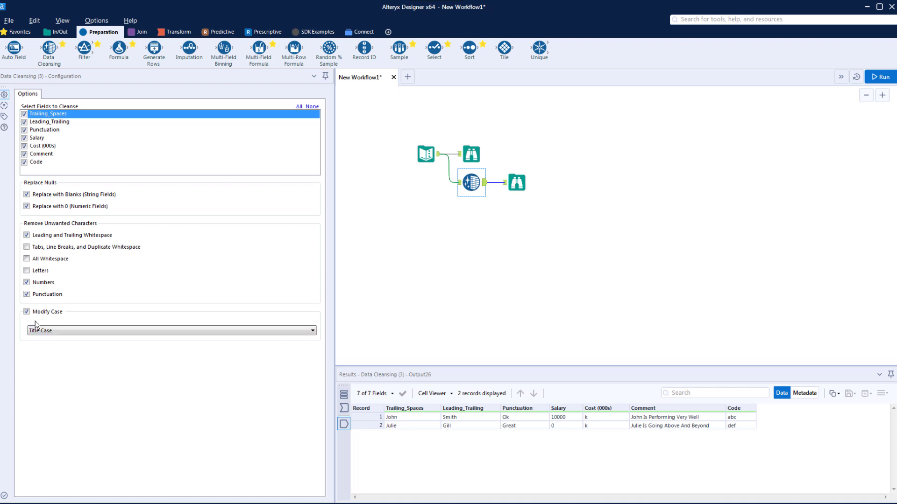
Turn off Modify Case and number removal in the Data Cleansing tool, and rerun the workflow
click(27, 312)
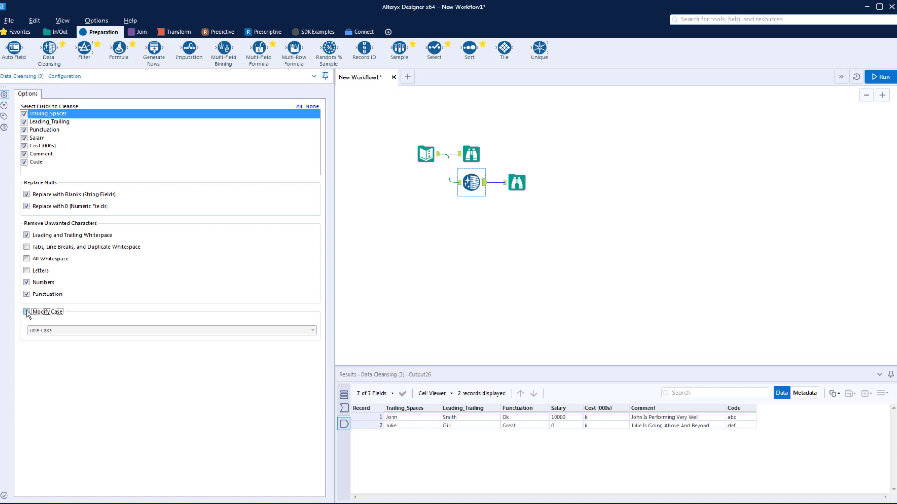
click(26, 283)
key(ctrl+r)
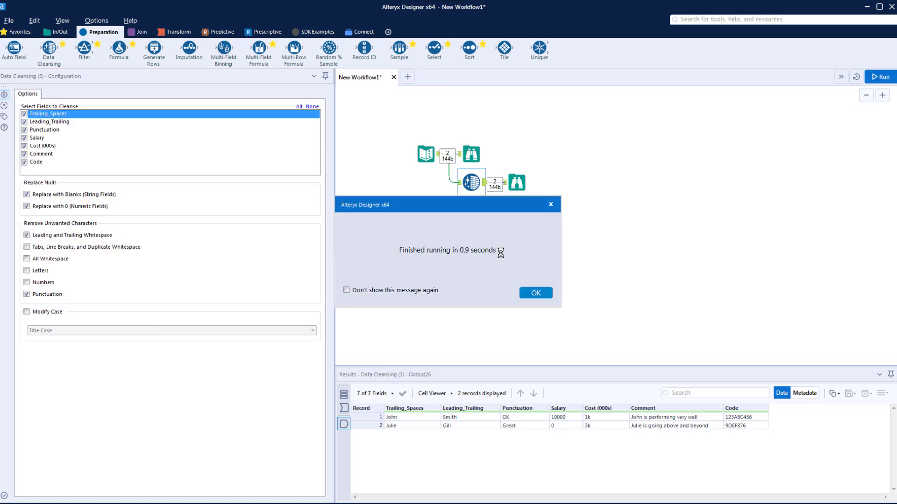
click(533, 294)
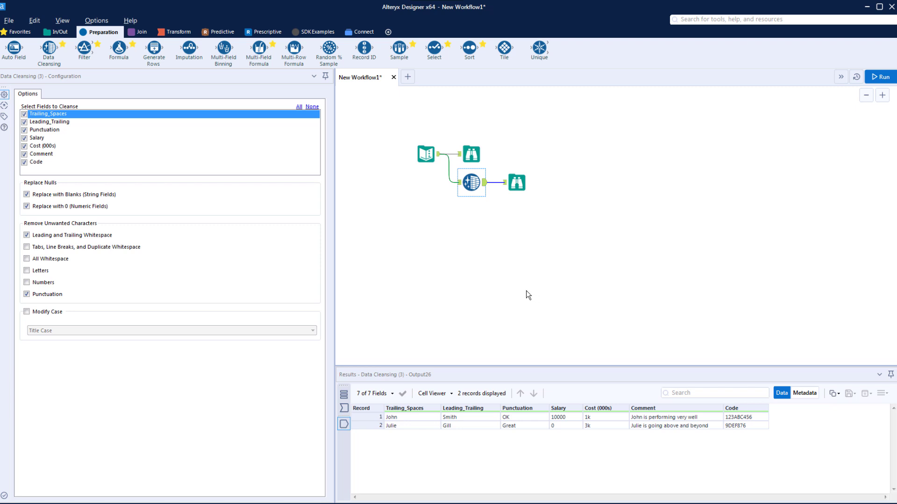
Add a second Data Cleansing tool after the first, cleansing only Cost (000s) by removing letters, with leading and trailing whitespace removal off
drag(50, 50, 517, 212)
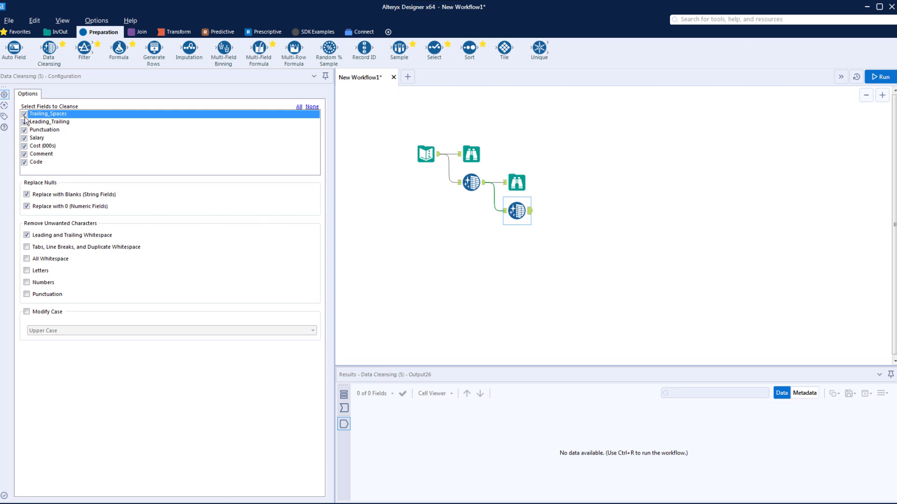
click(312, 107)
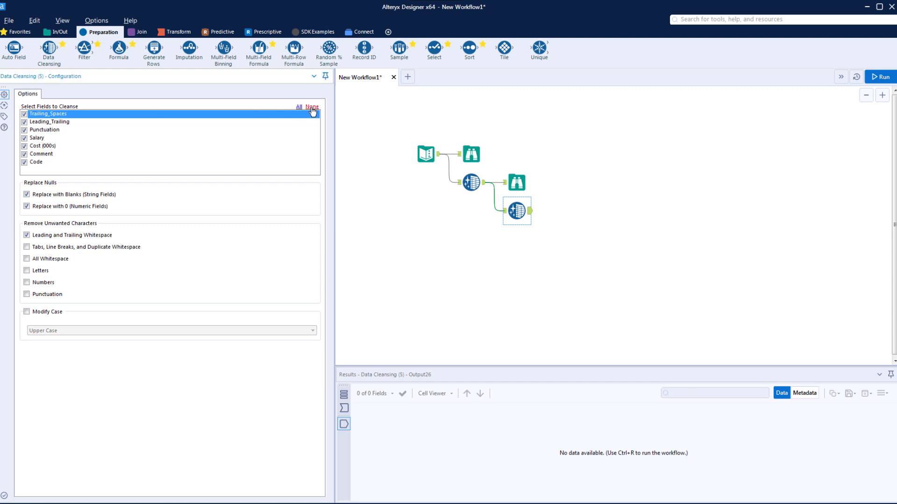
click(24, 147)
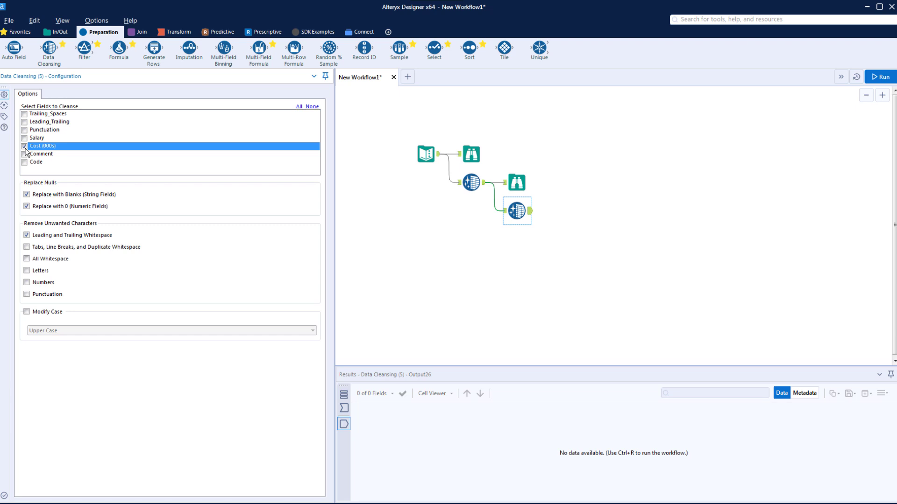
click(27, 270)
Add a Browse tool after the second Data Cleansing tool, run the workflow and view the Cost (000s) field's profile
click(517, 213)
right_click(519, 213)
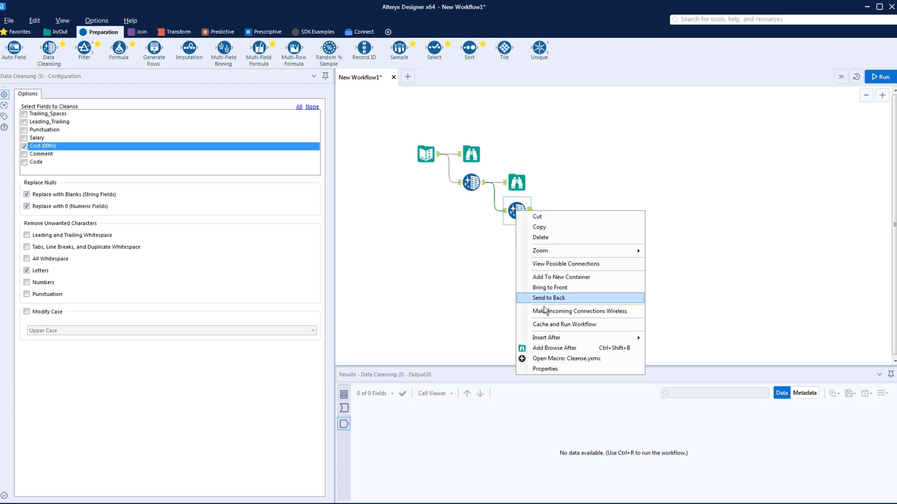
click(546, 350)
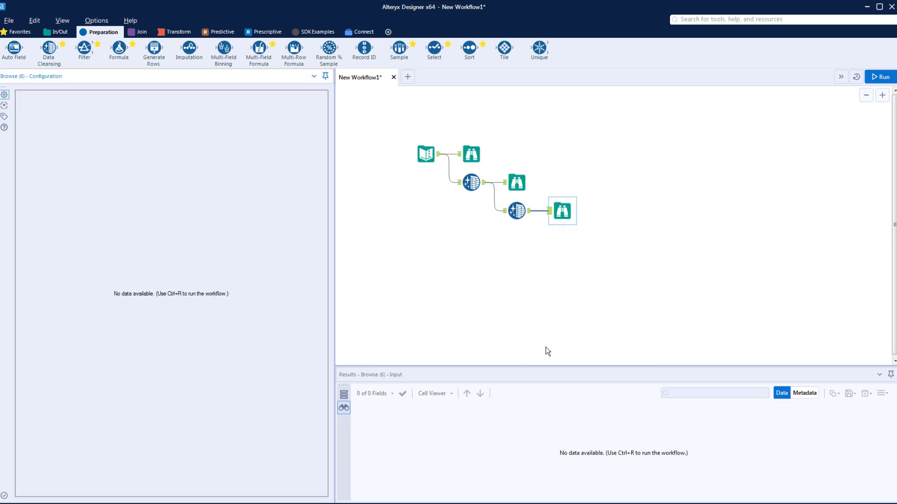
key(ctrl+r)
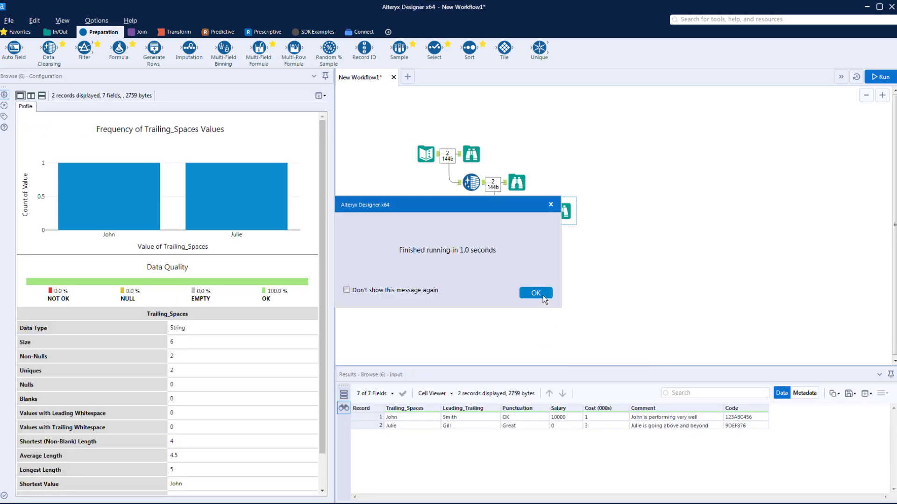
click(542, 293)
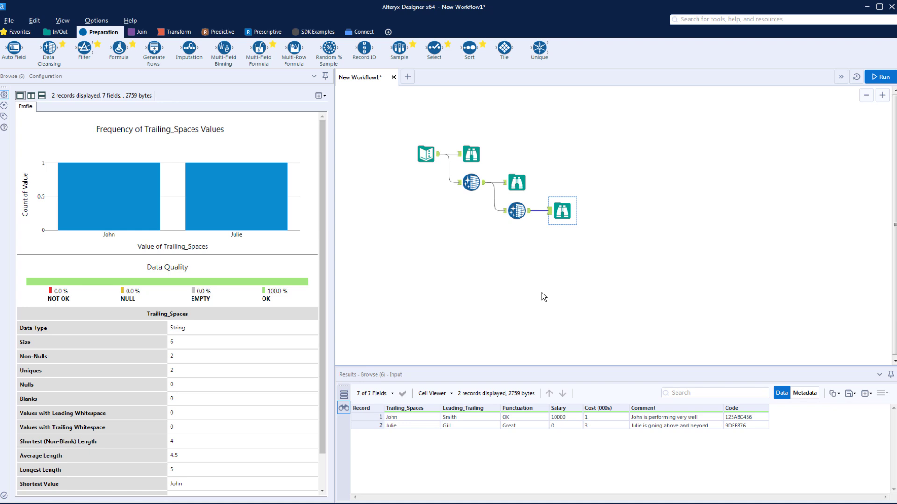
click(604, 409)
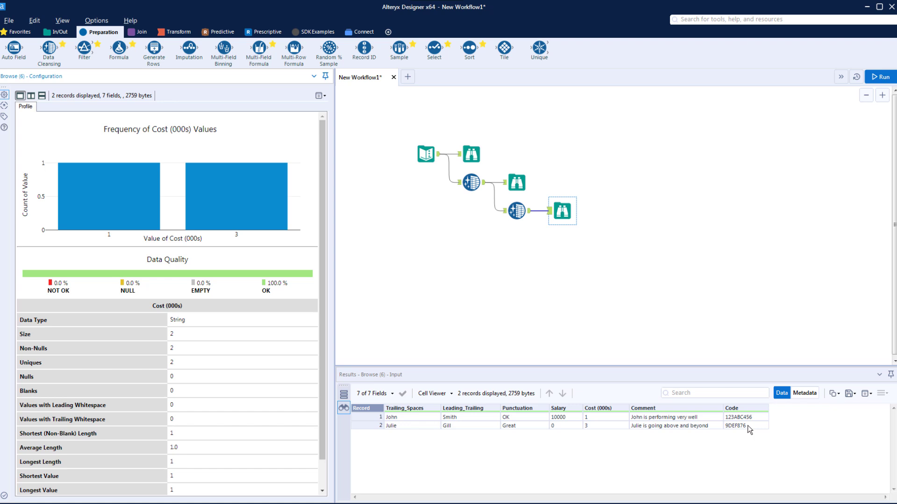
Add a third Data Cleansing tool after the second, cleansing only Code by removing numbers, with leading and trailing whitespace removal off
drag(49, 49, 555, 238)
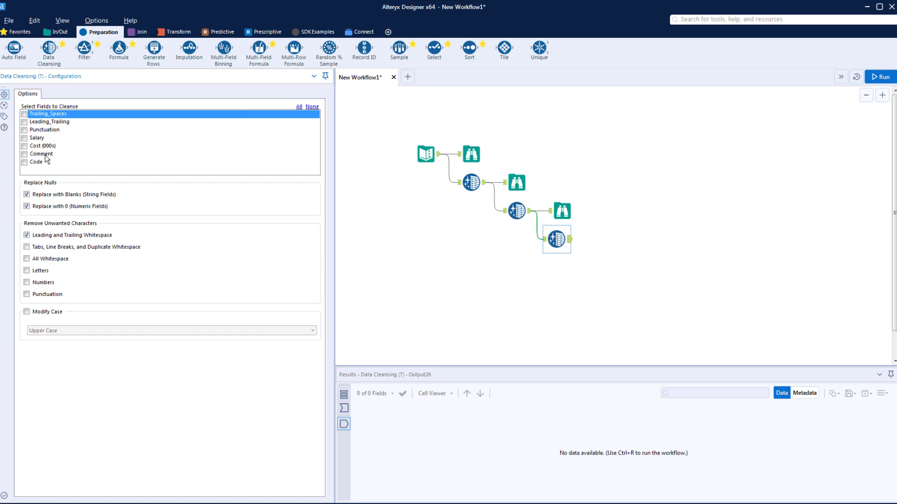
click(24, 162)
click(27, 235)
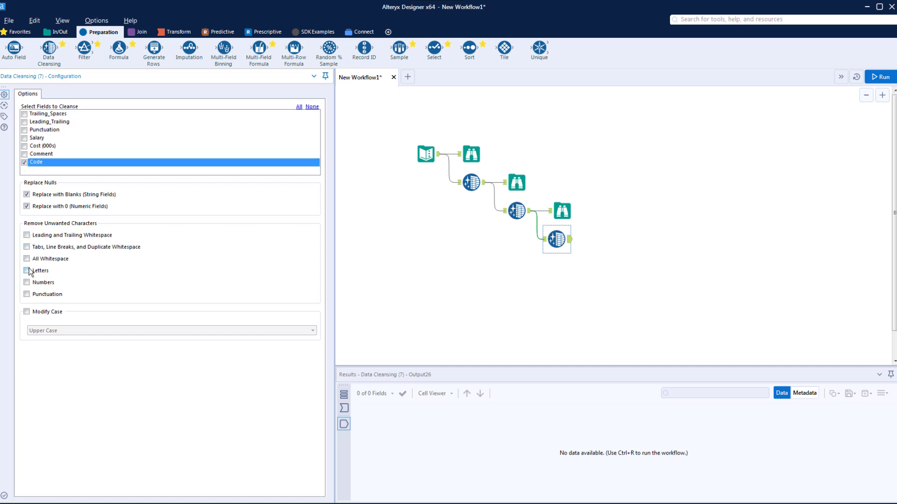
Add a Browse tool after the third Data Cleansing tool and run the workflow
right_click(563, 240)
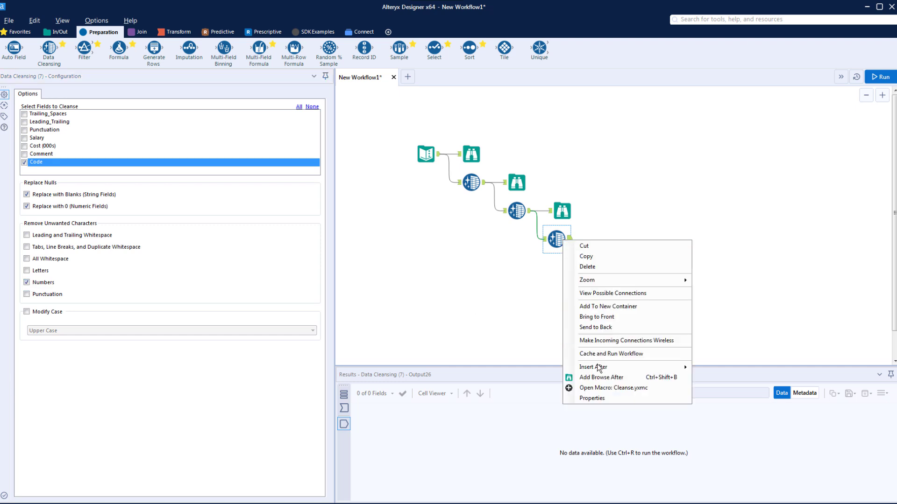
click(600, 368)
click(875, 77)
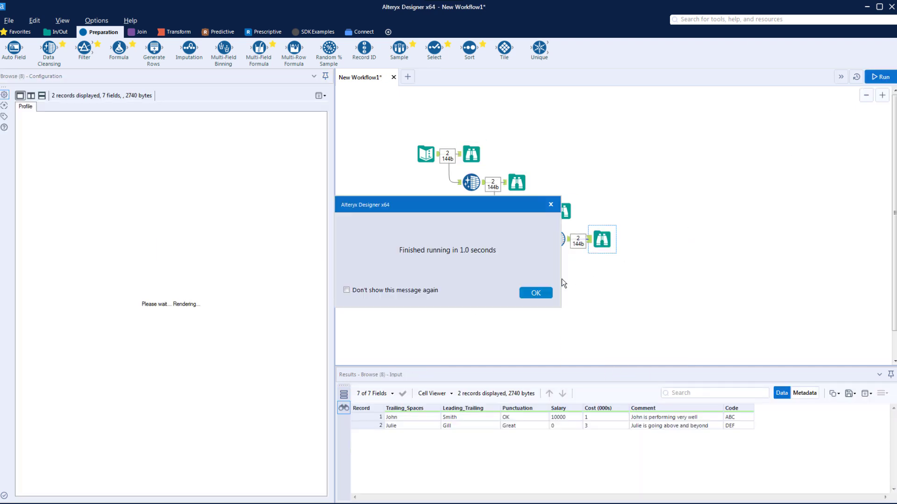
Dismiss the run message, inspect the field metadata at the third Data Cleansing tool's output, and return to its data view
click(538, 293)
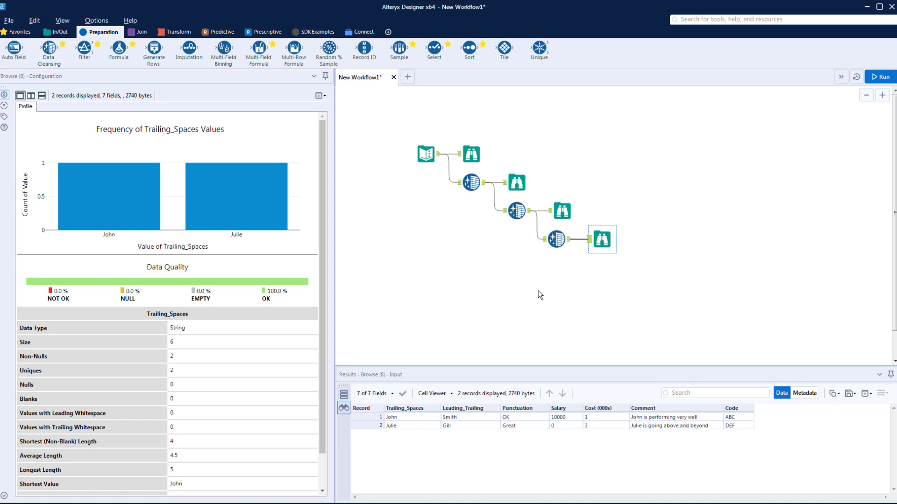
click(570, 243)
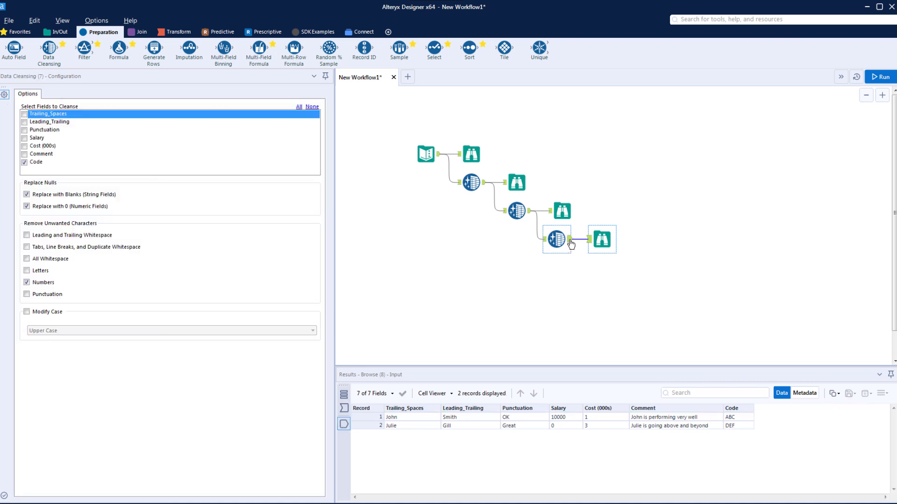
click(805, 394)
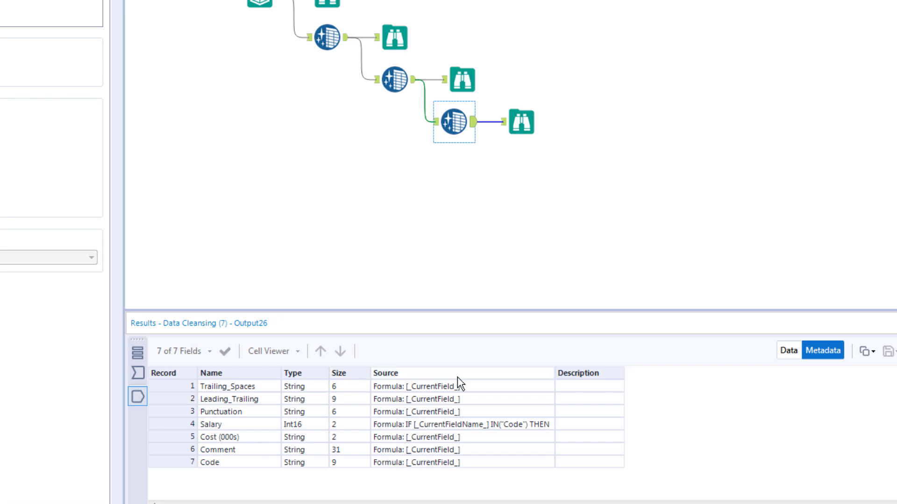
click(795, 353)
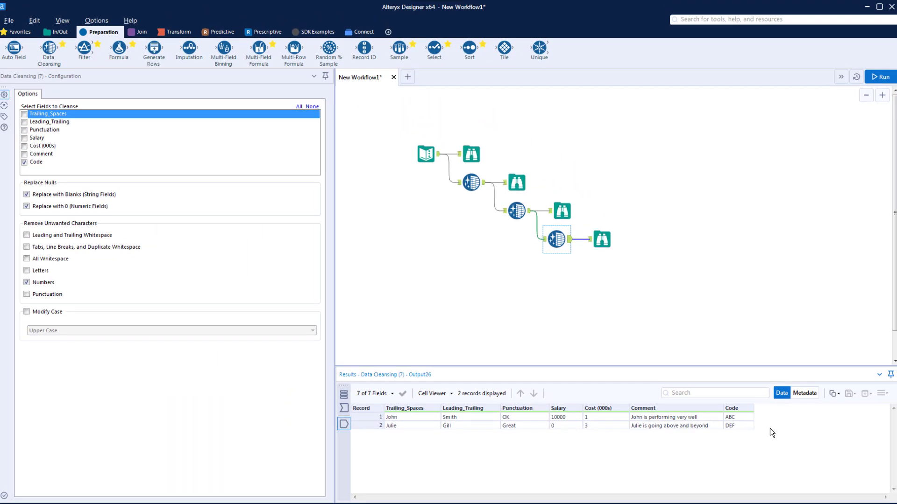
Compare the original data in the first Browse tool with the cleansed data in the last Browse tool
click(473, 155)
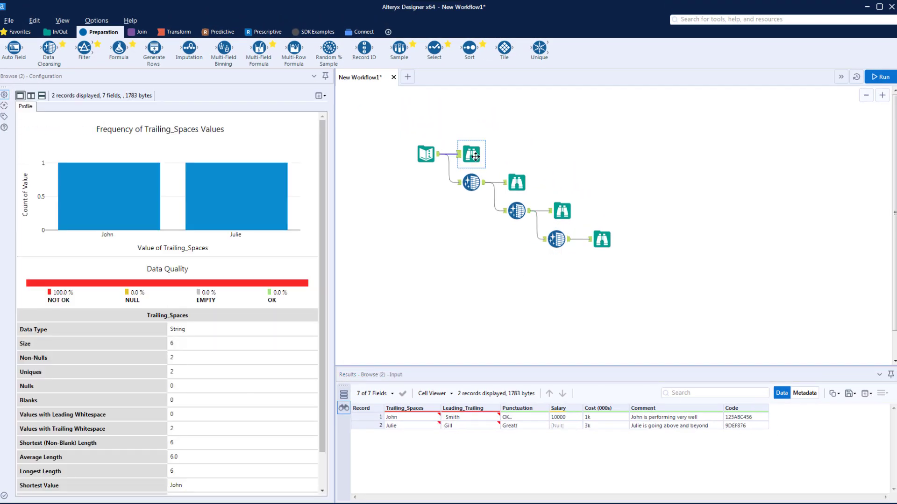
mouse_move(322, 217)
mouse_down()
mouse_move(323, 249)
mouse_move(323, 216)
mouse_up()
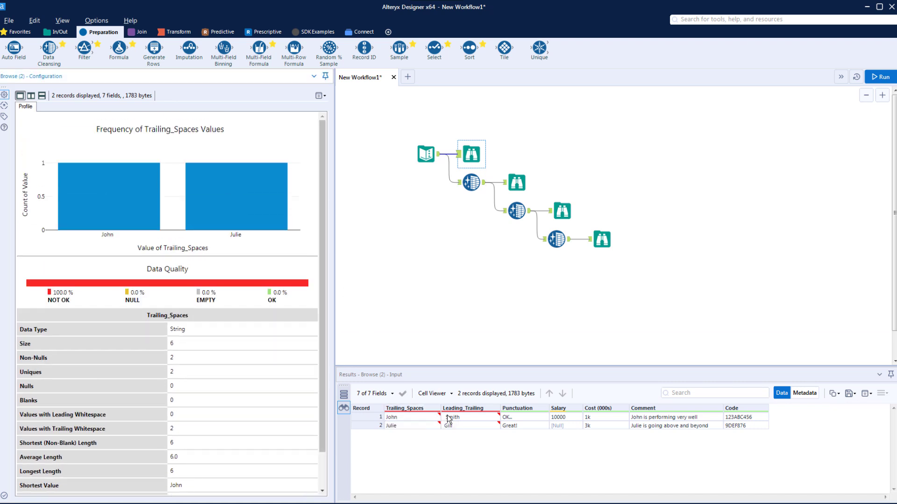
click(605, 242)
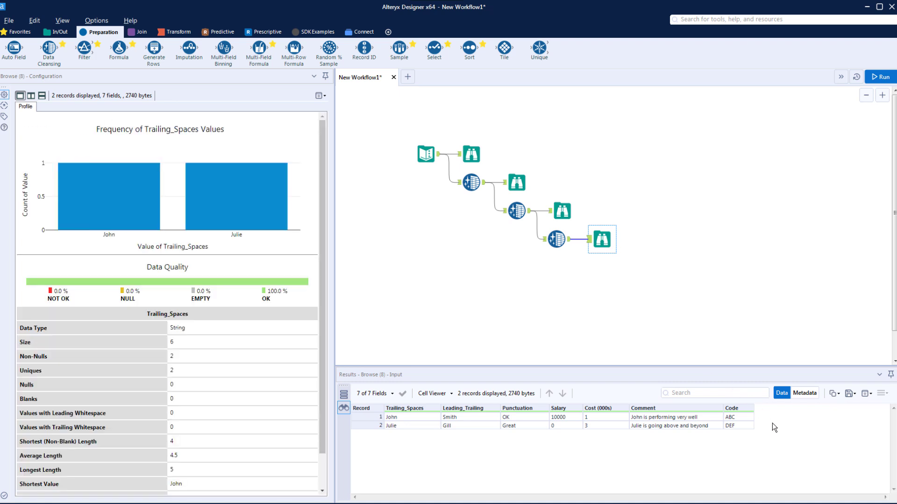
click(772, 423)
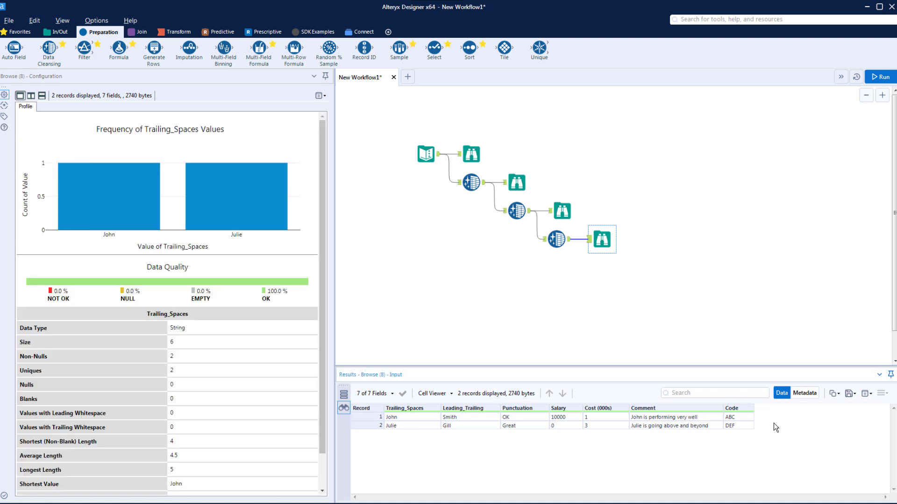